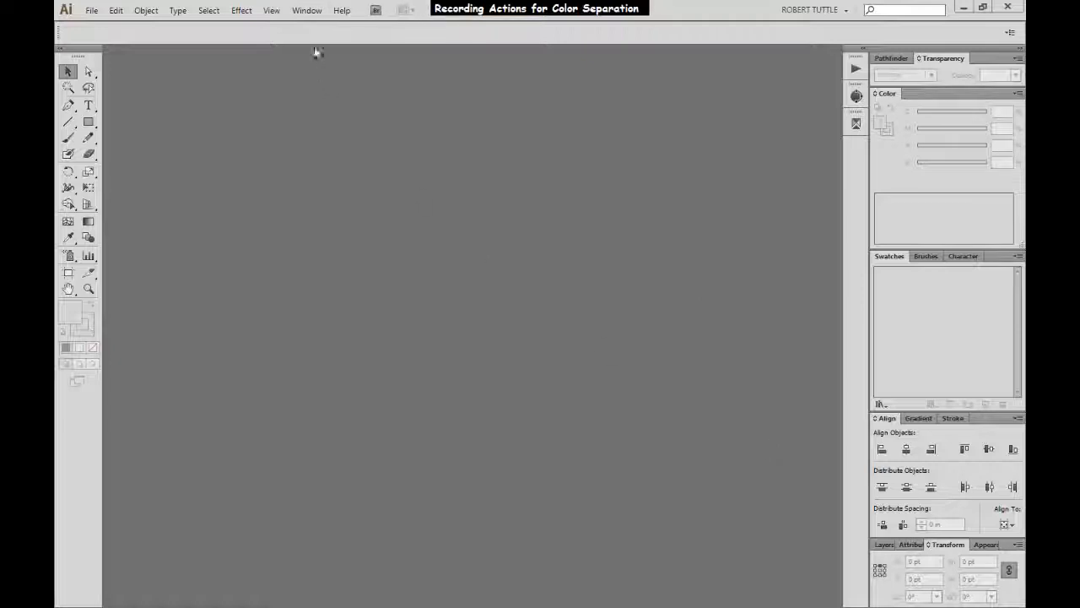
- Show the Actions panel from the Window menu and collapse the CUSTOM ACTIONS set
left_click(309, 11)
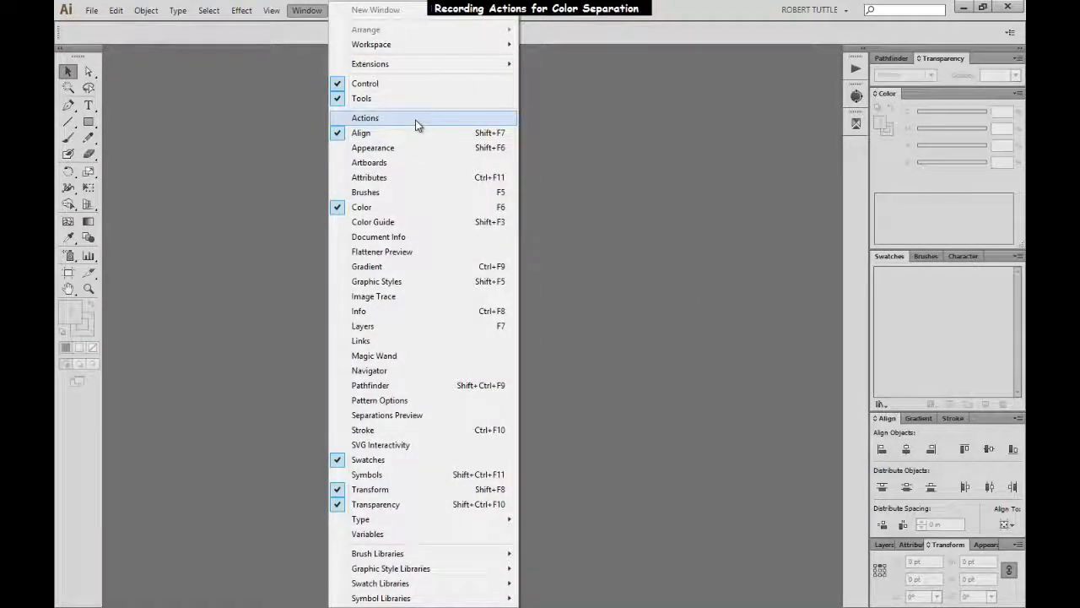
left_click(613, 151)
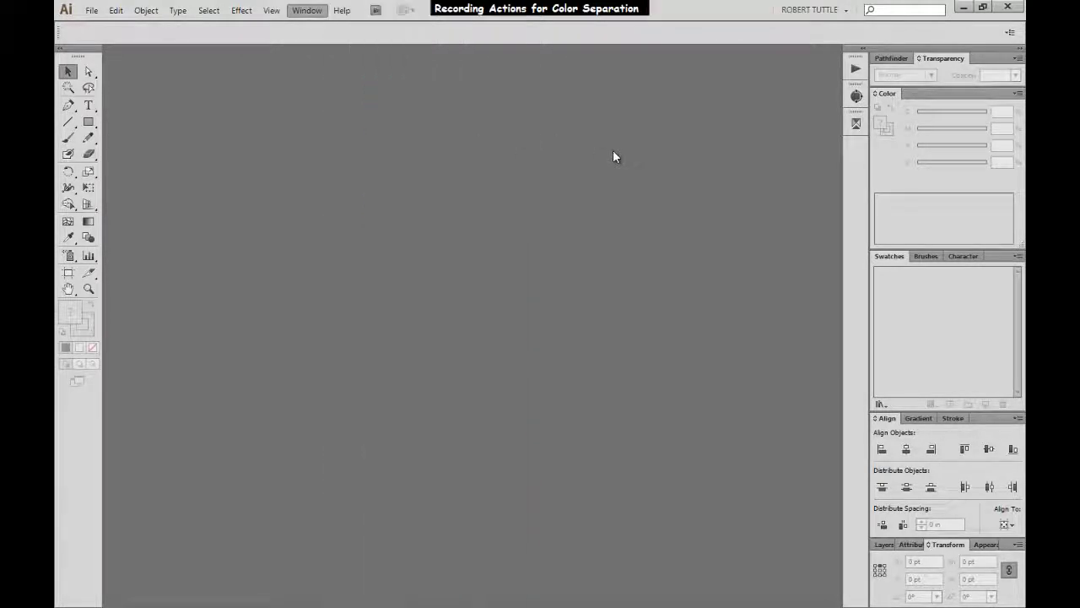
left_click(856, 74)
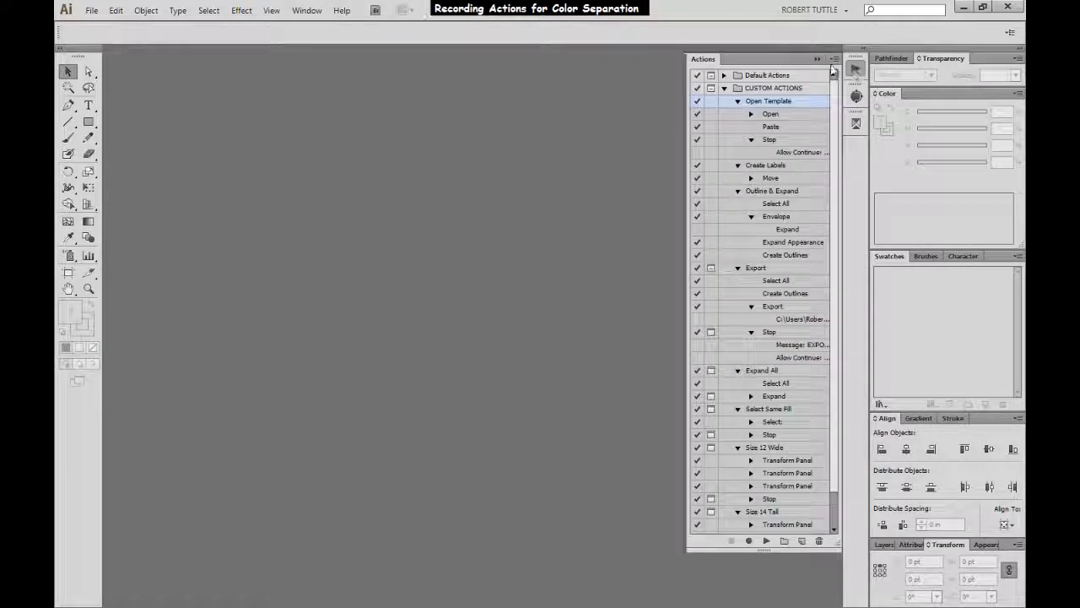
left_click(724, 88)
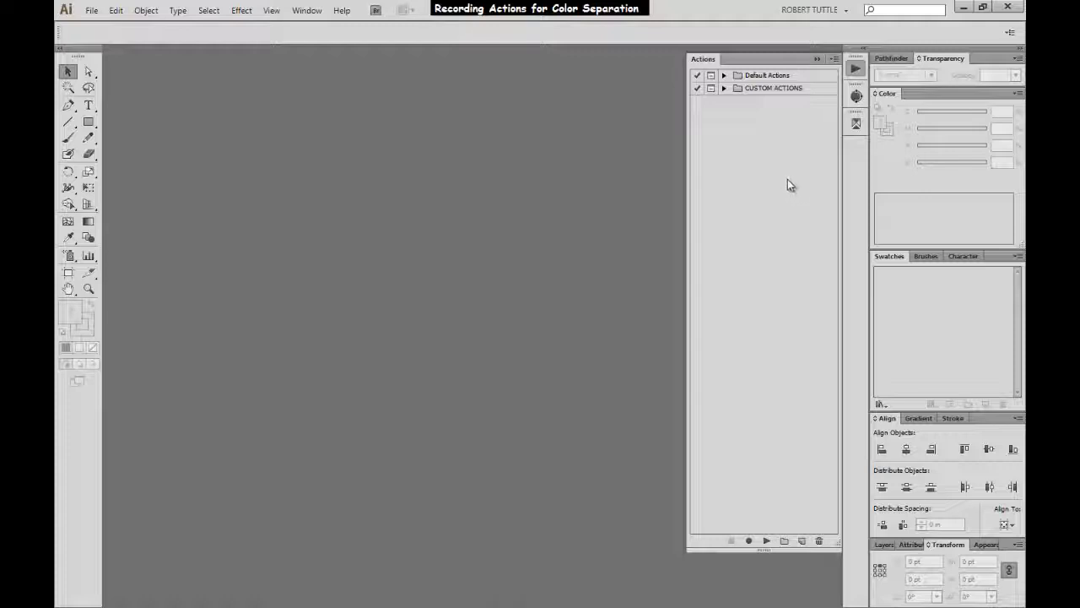
- Create a new action set named 'Separations' from the Actions panel menu
left_click(835, 60)
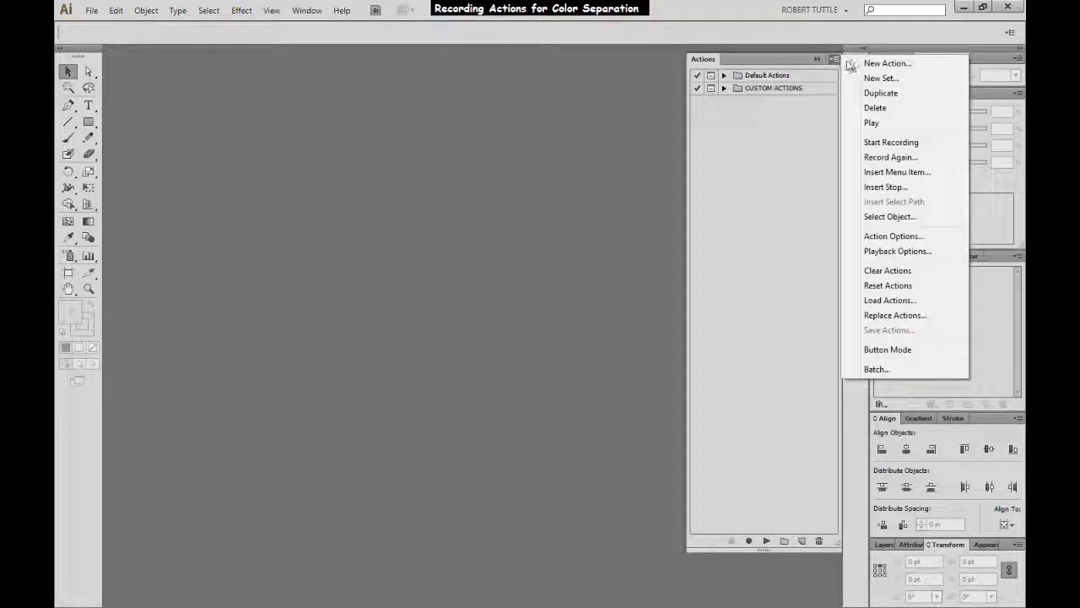
left_click(872, 79)
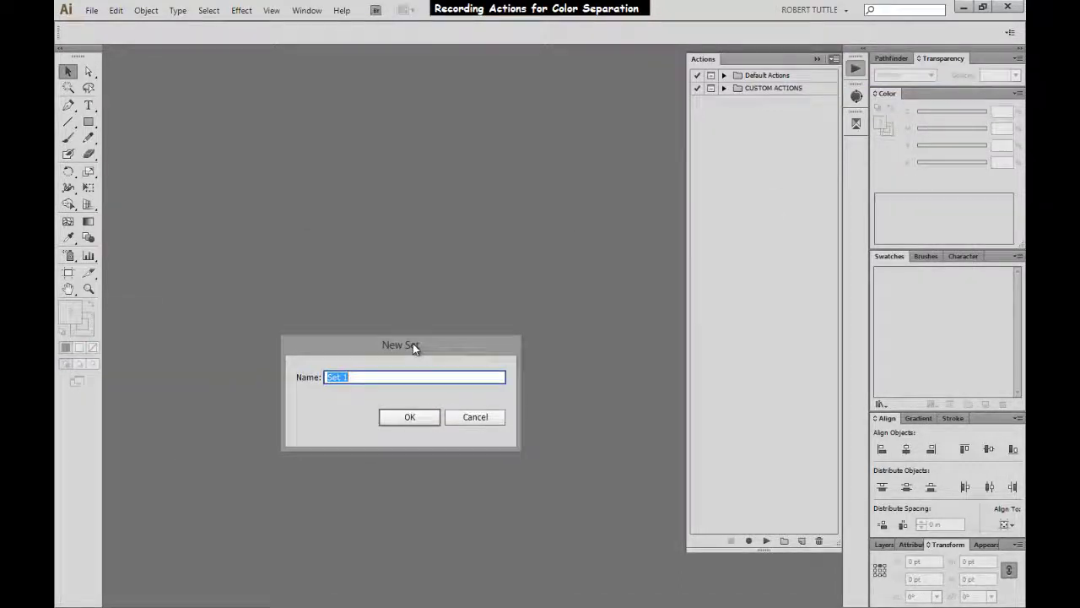
type("Separatin")
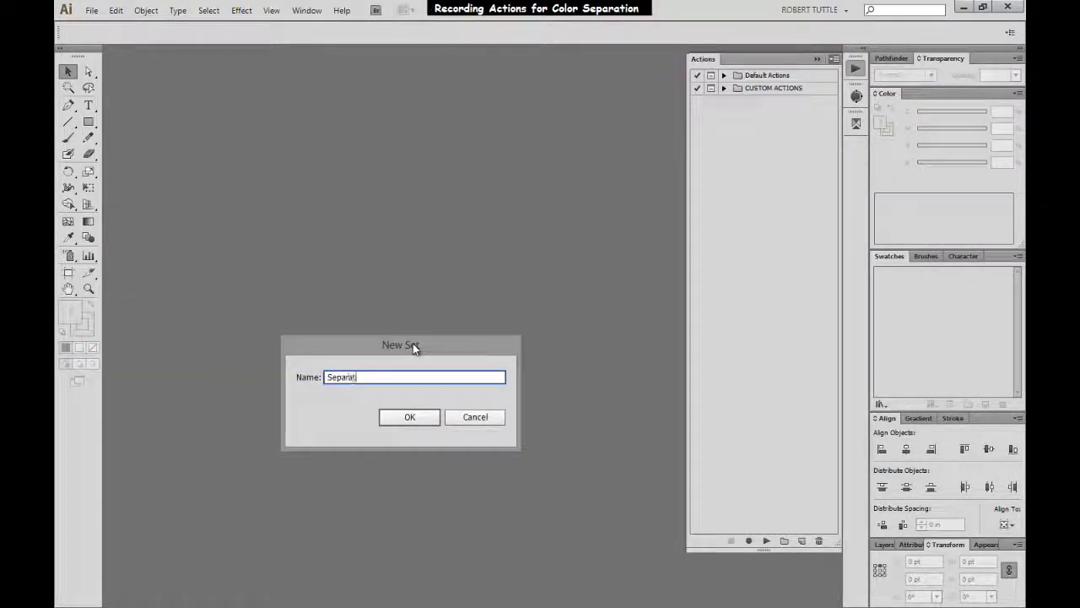
type("ons")
left_click(410, 417)
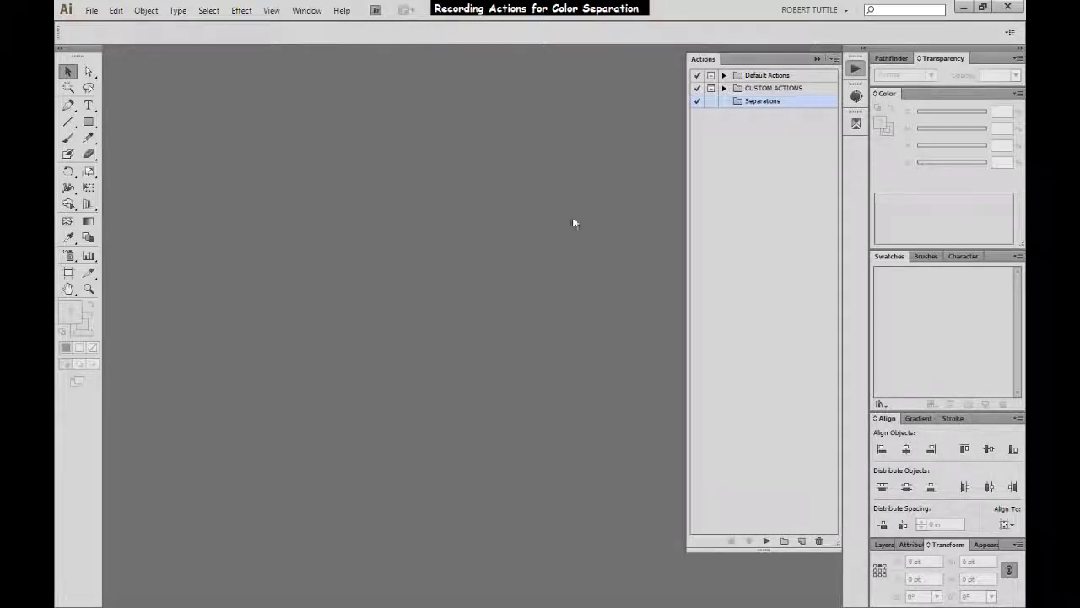
- Create a new 16 by 21 inch document
left_click(92, 10)
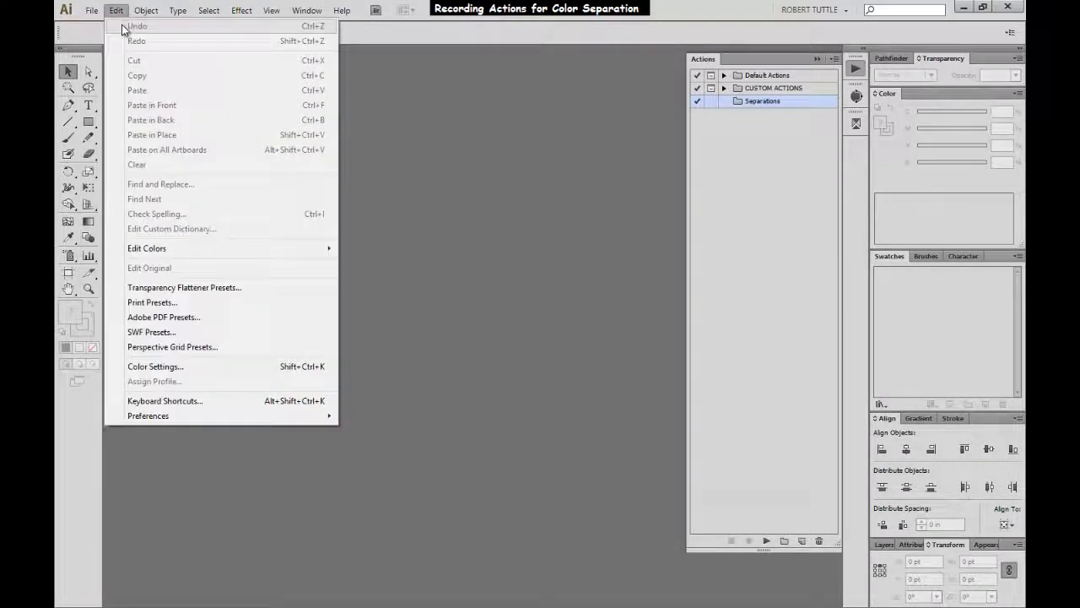
left_click(114, 27)
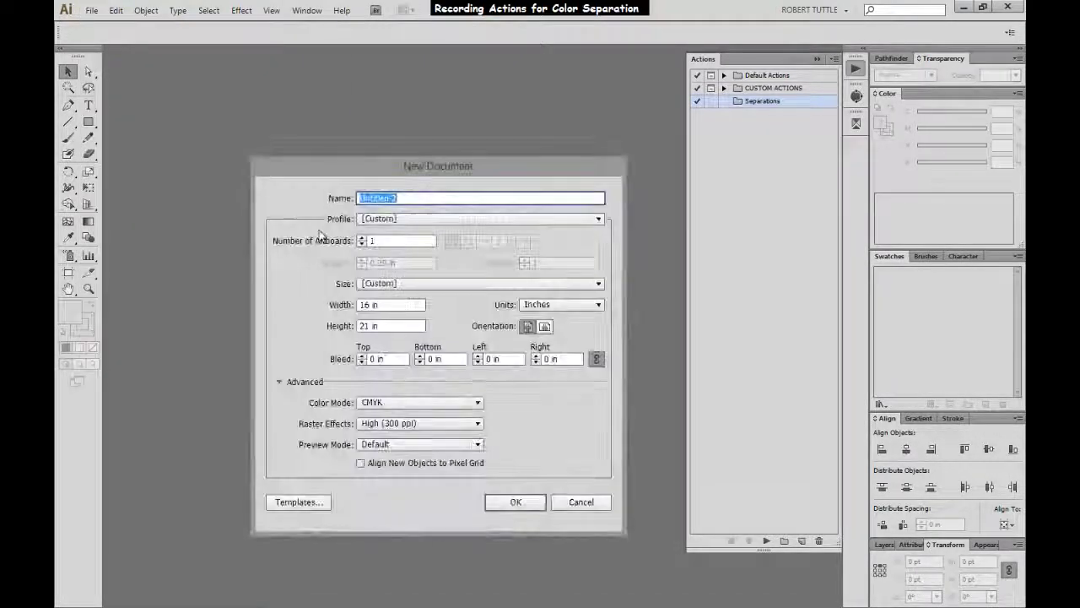
left_click(510, 502)
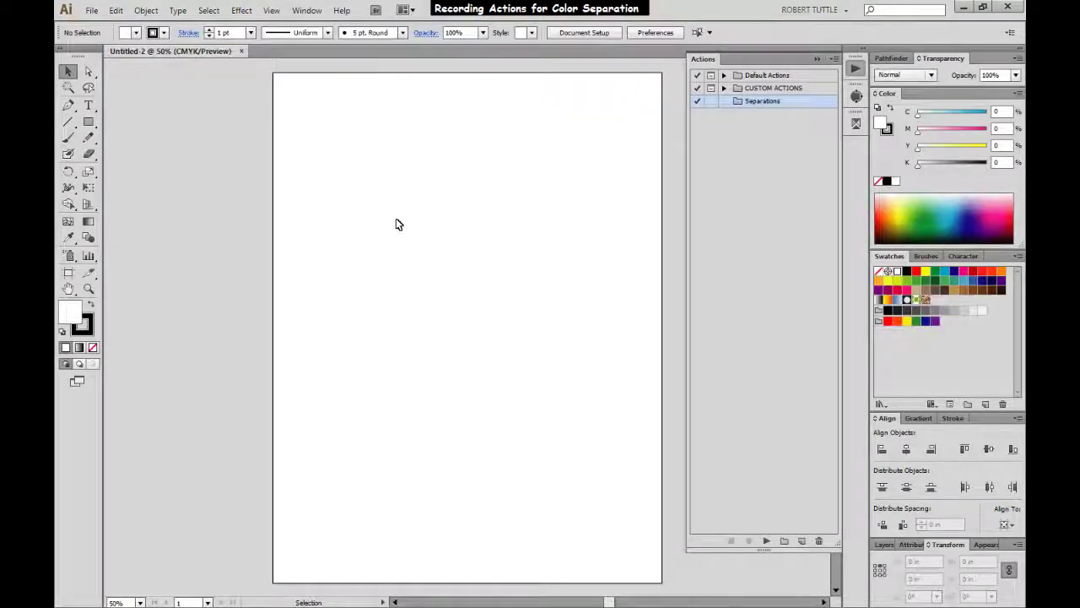
- Draw a black-filled square on the artboard and move it right and down
left_click(89, 122)
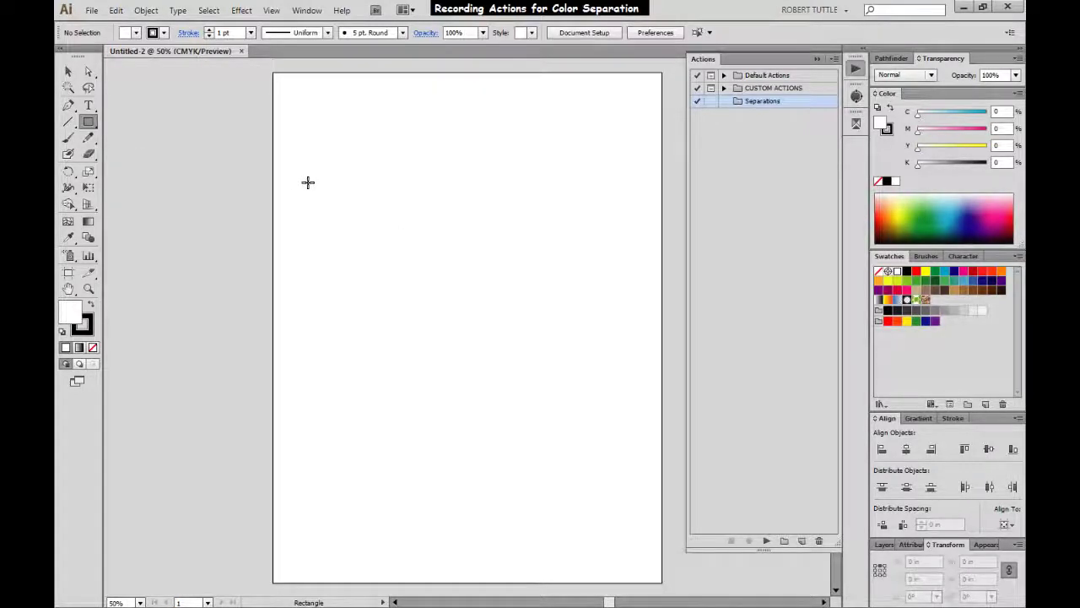
left_click_drag(310, 183, 446, 328)
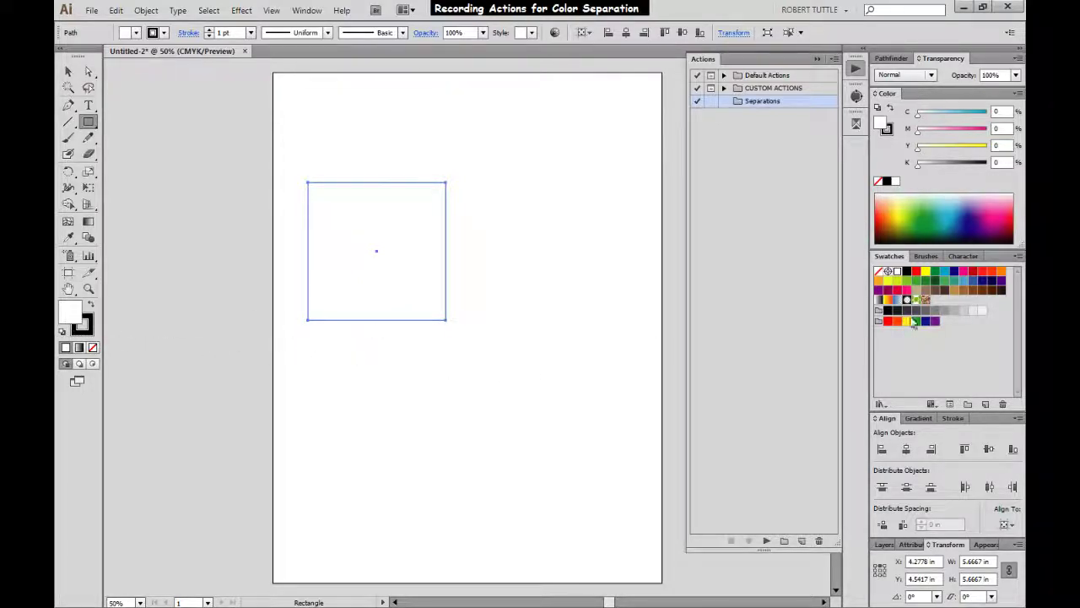
left_click(907, 271)
left_click(522, 342)
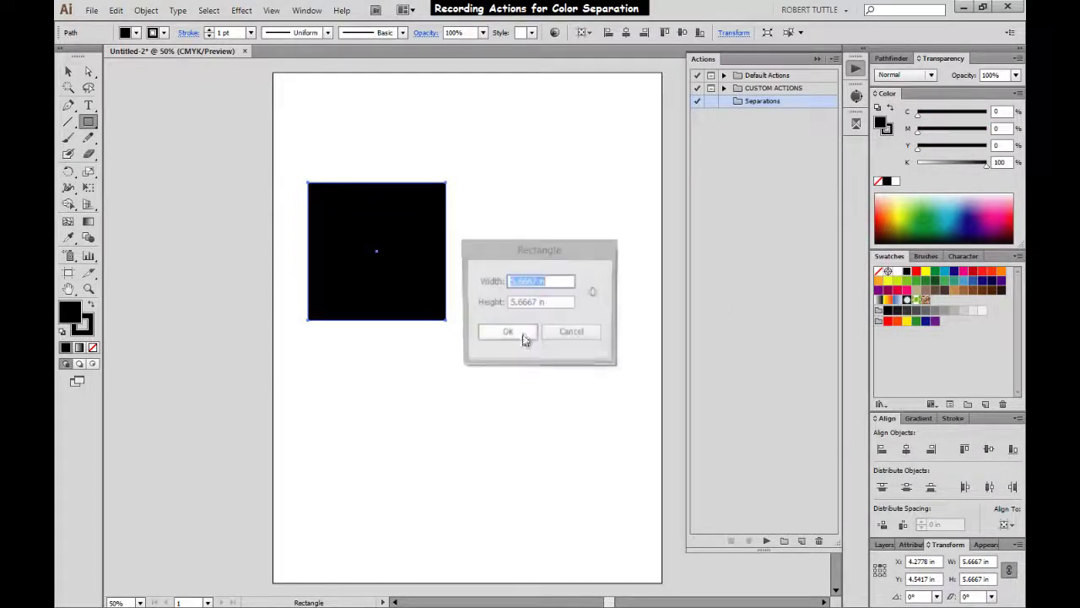
left_click(569, 332)
key("v")
left_click_drag(398, 279, 450, 297)
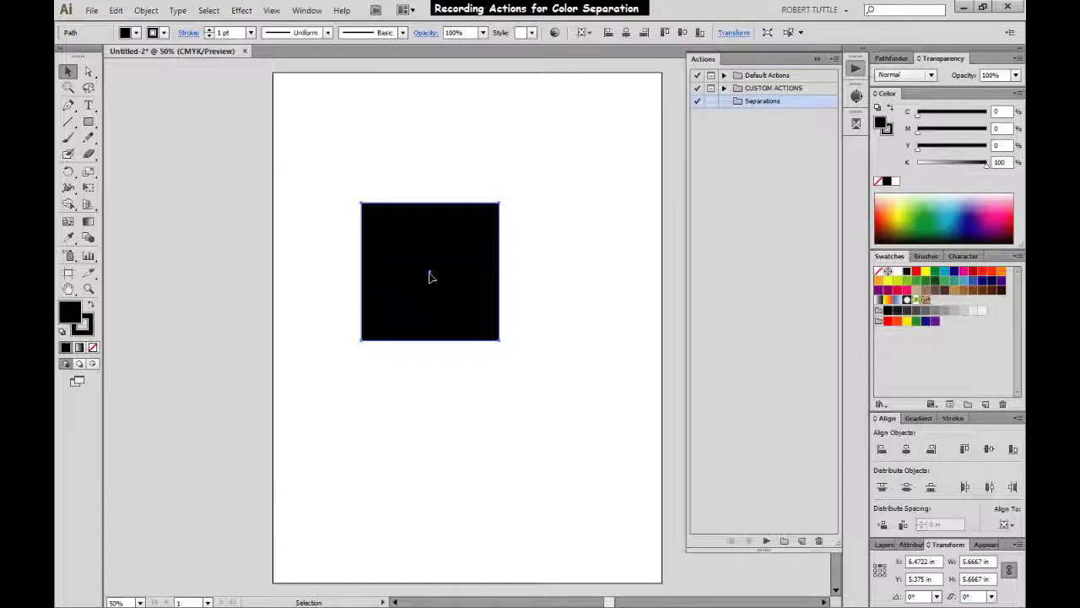
- Marquee-select the black square and cut it to the clipboard
left_click(562, 229)
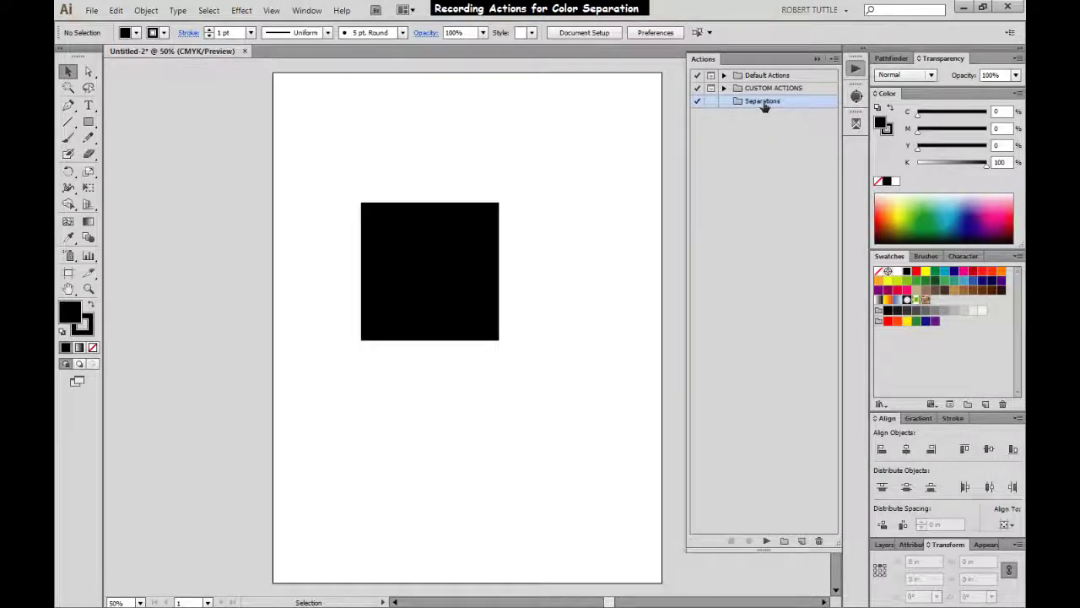
left_click(834, 58)
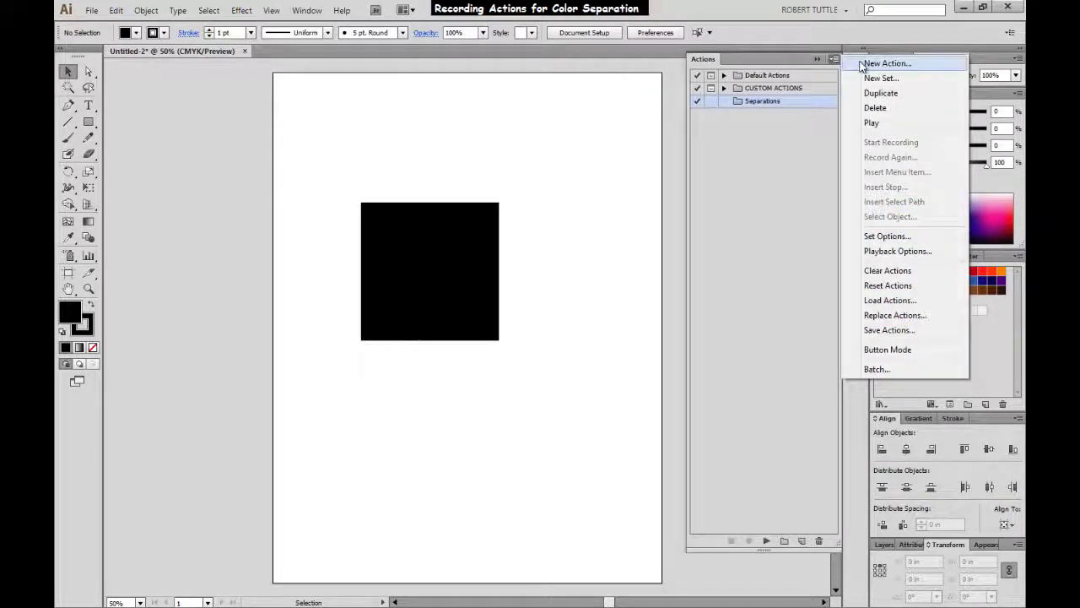
left_click(332, 150)
left_click_drag(328, 152, 566, 432)
key("Delete")
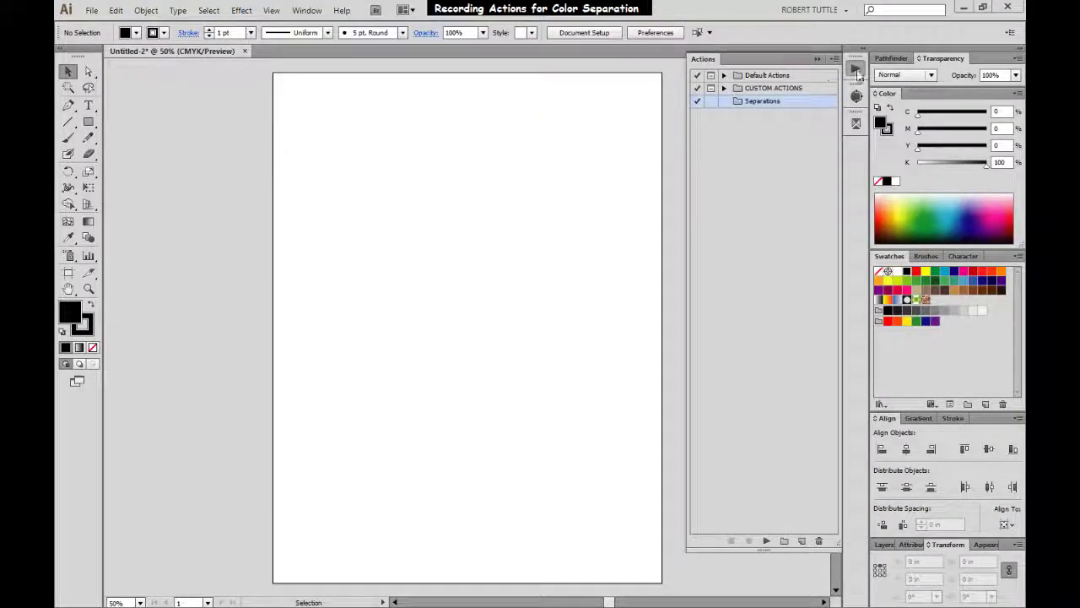
- Start a new action named 'Open Template' with the shortcut Shift+F12
left_click(833, 59)
left_click(864, 67)
type("Open Template")
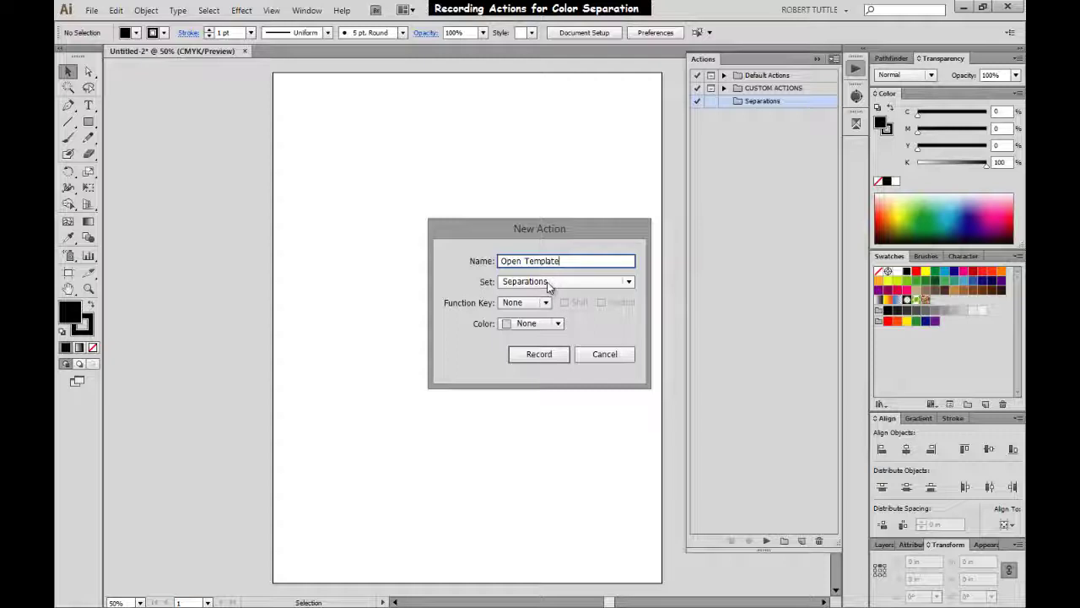
left_click(545, 303)
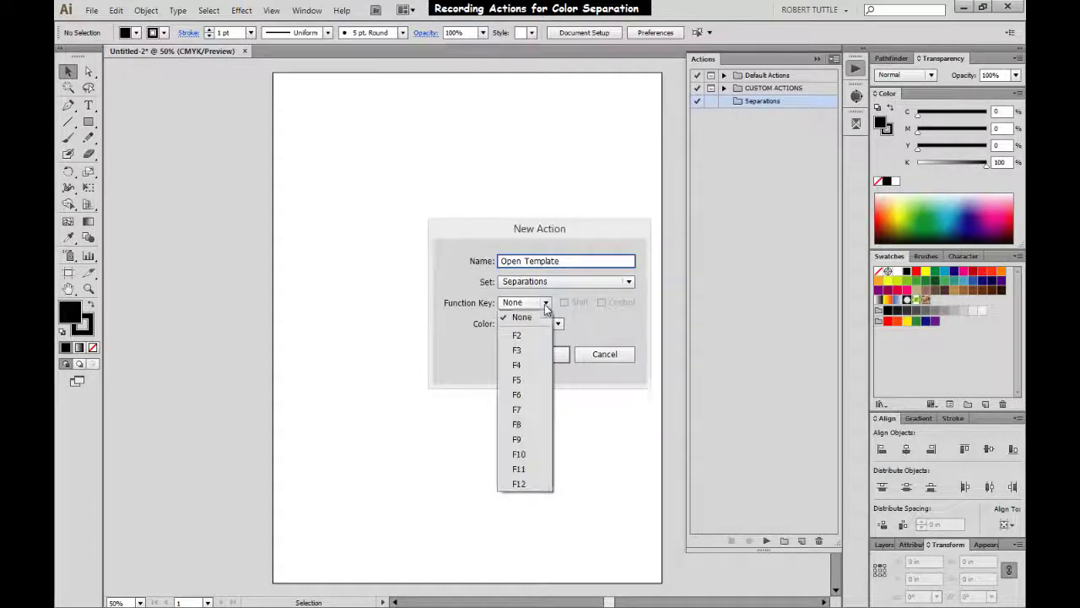
left_click(524, 483)
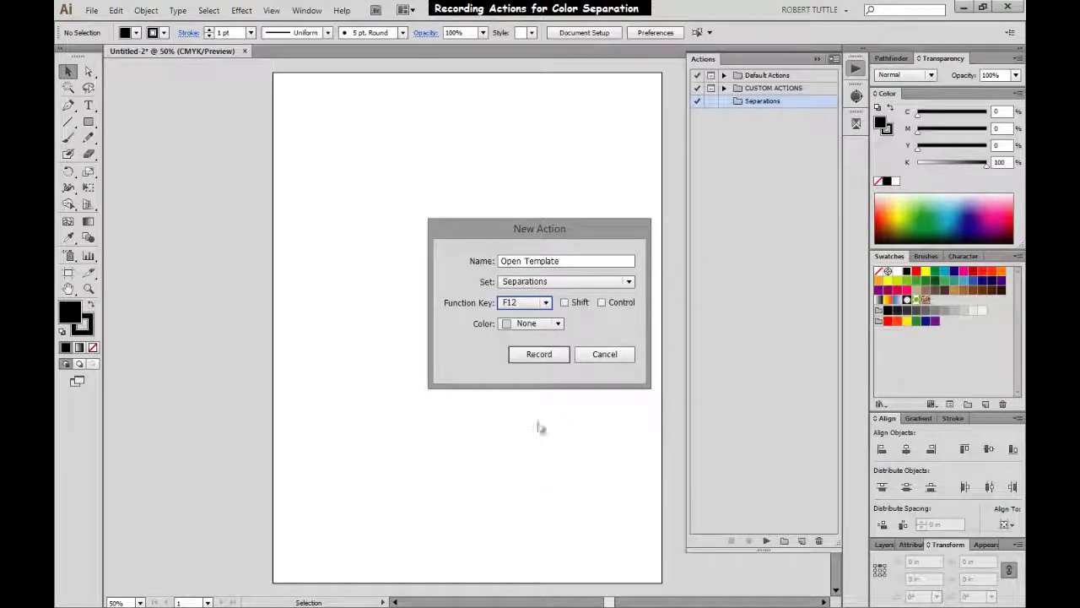
left_click(564, 303)
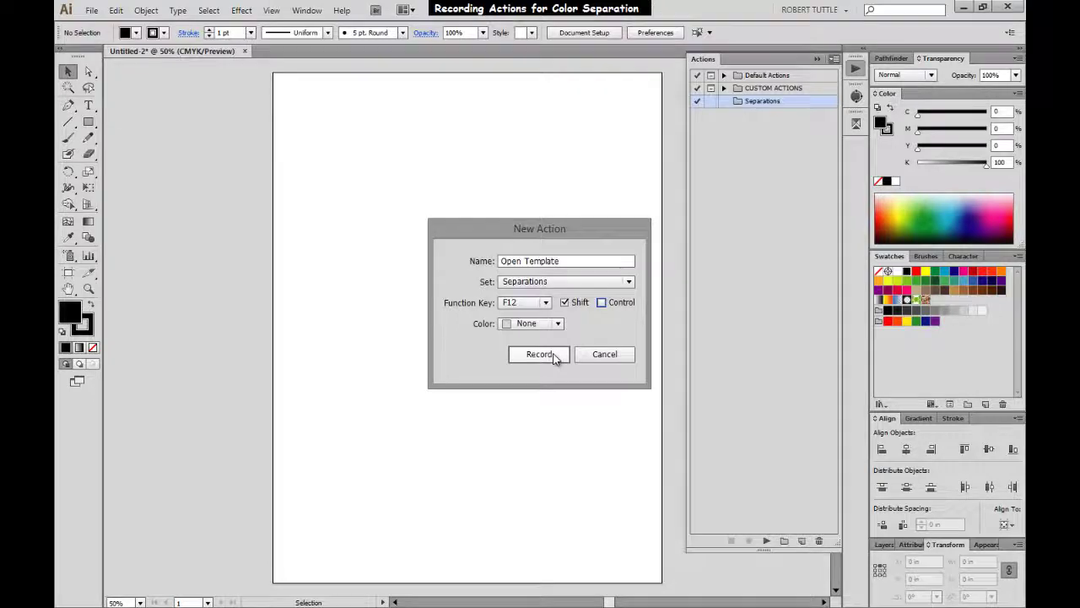
- Record opening TEMPLATE I JET.ai and pasting the black square into it
left_click(555, 355)
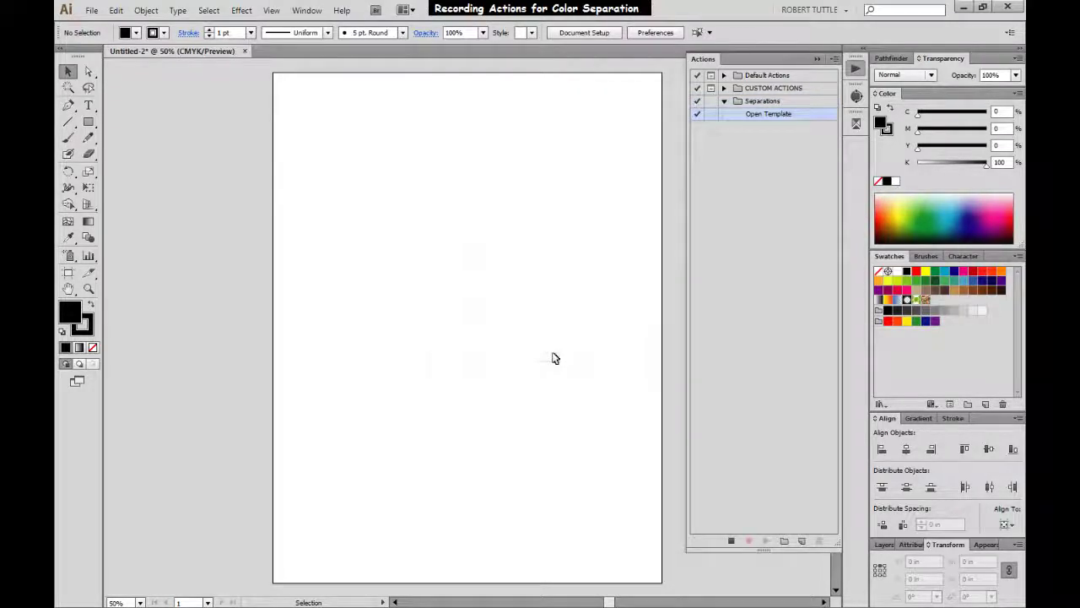
left_click(91, 10)
left_click(135, 56)
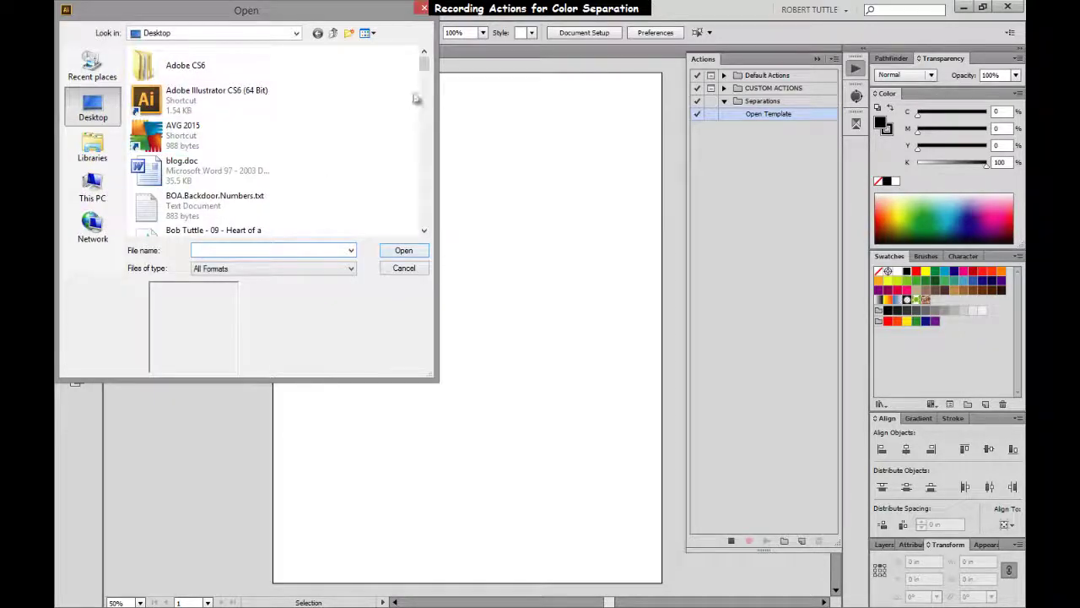
left_click_drag(426, 61, 425, 182)
left_click(202, 91)
left_click(403, 250)
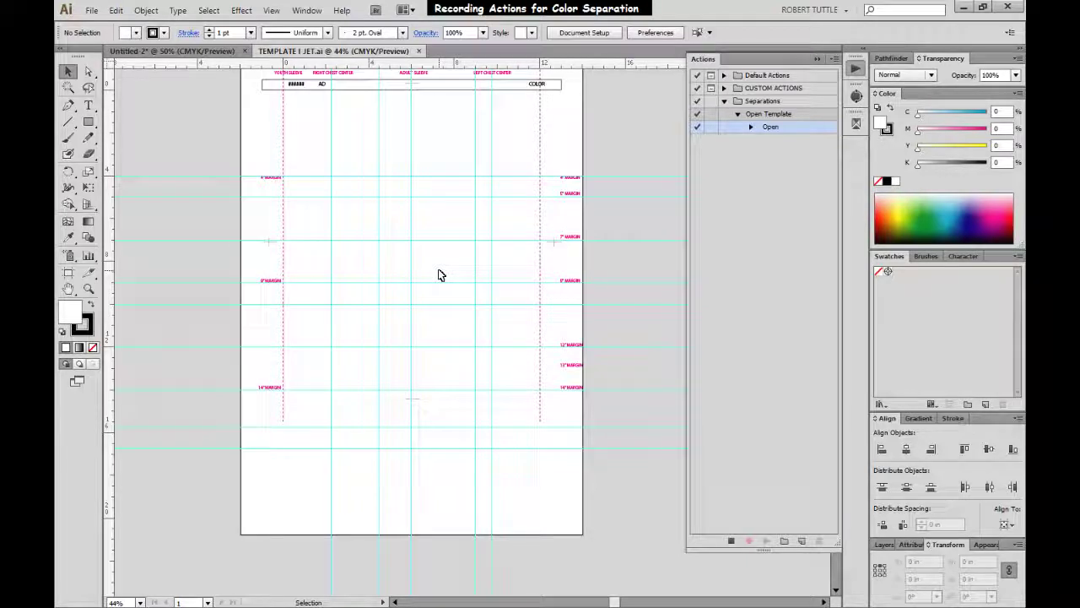
key("a")
key("ctrl+v")
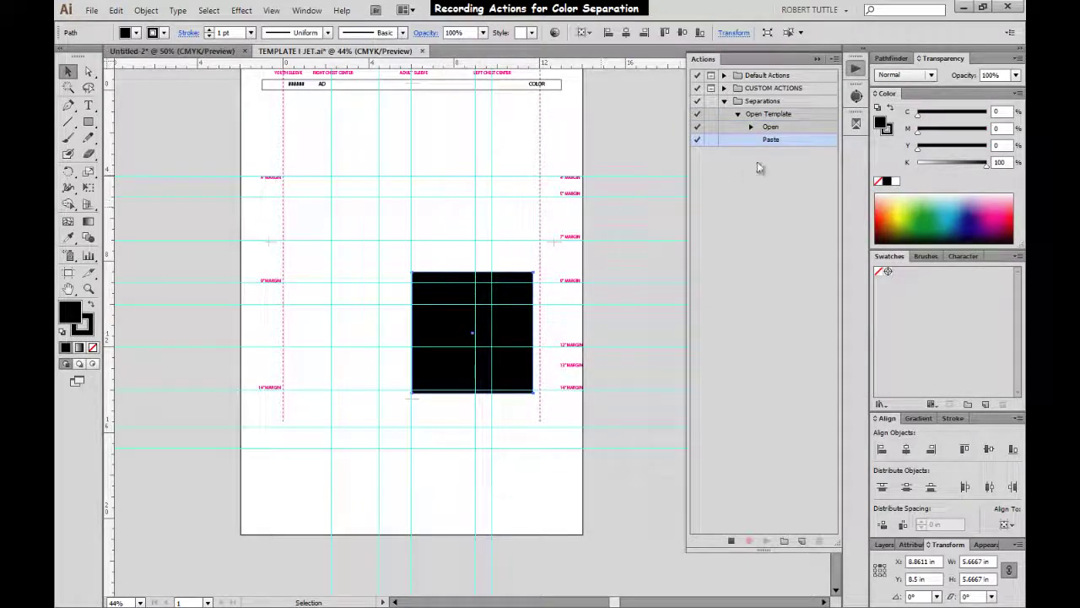
- Add a Stop step with Allow Continue to Open Template, then end recording and deselect
left_click(731, 540)
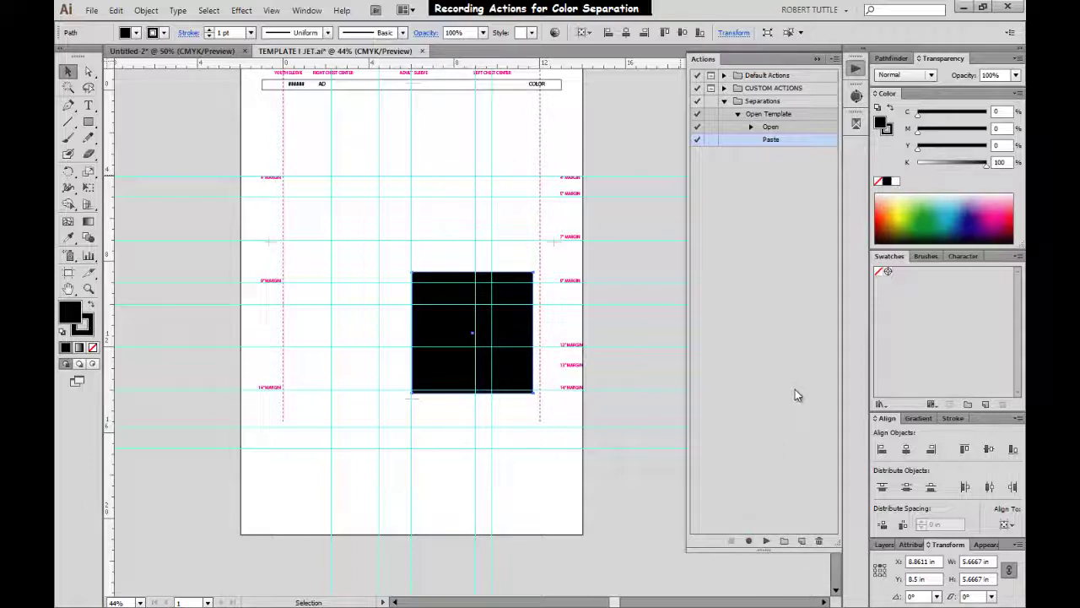
left_click(835, 60)
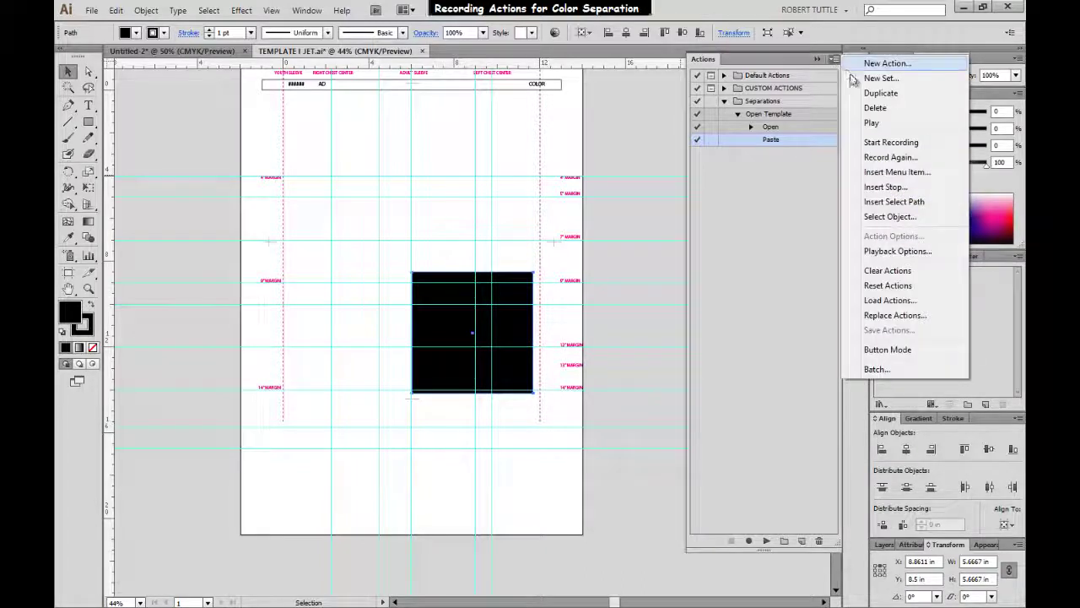
left_click(886, 187)
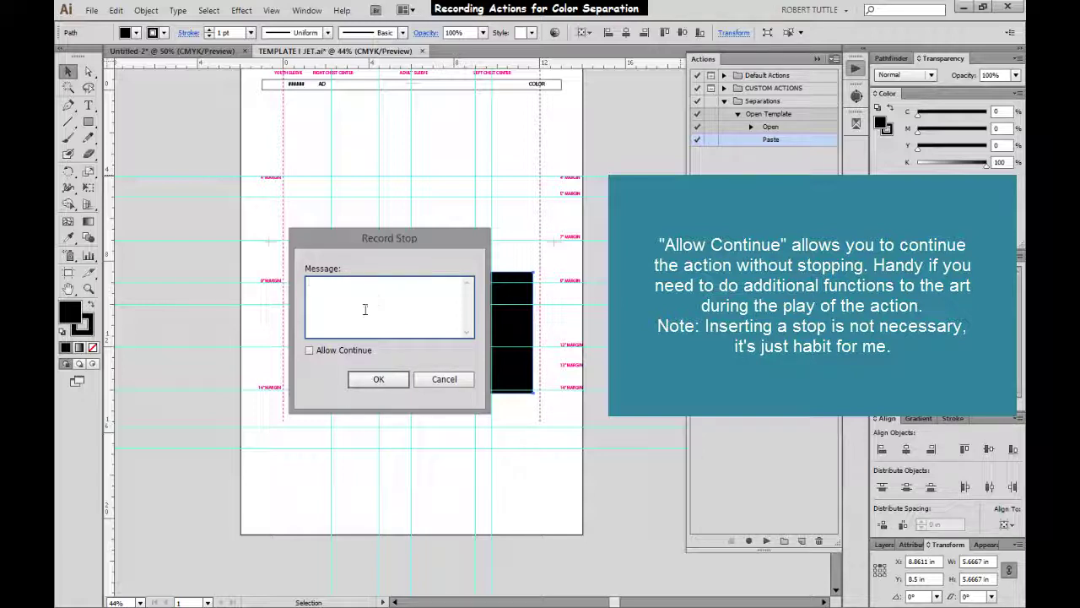
left_click(370, 350)
left_click(379, 378)
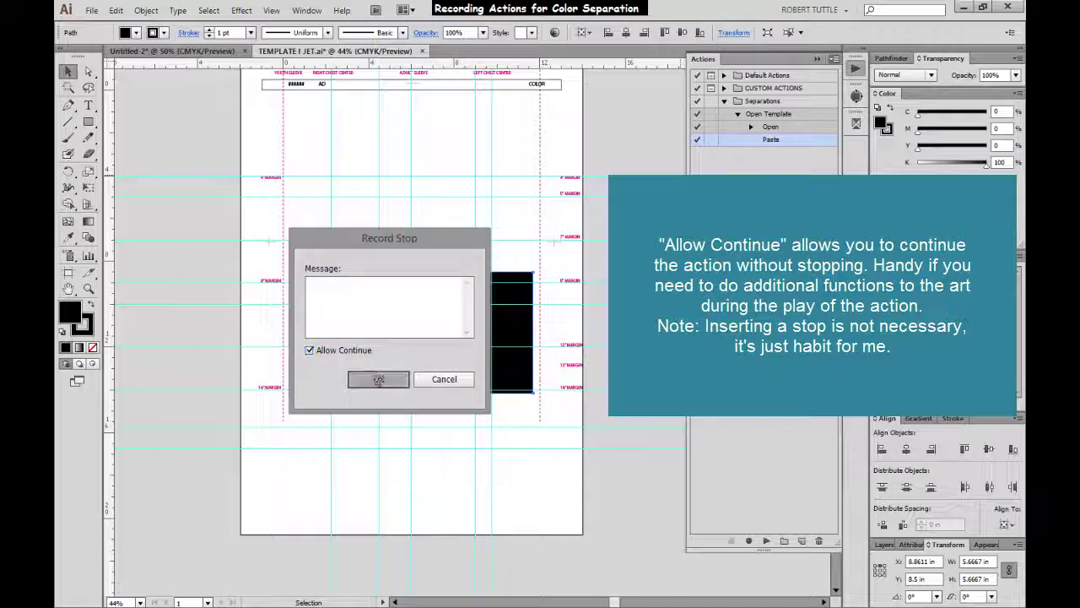
left_click(739, 527)
left_click(554, 197)
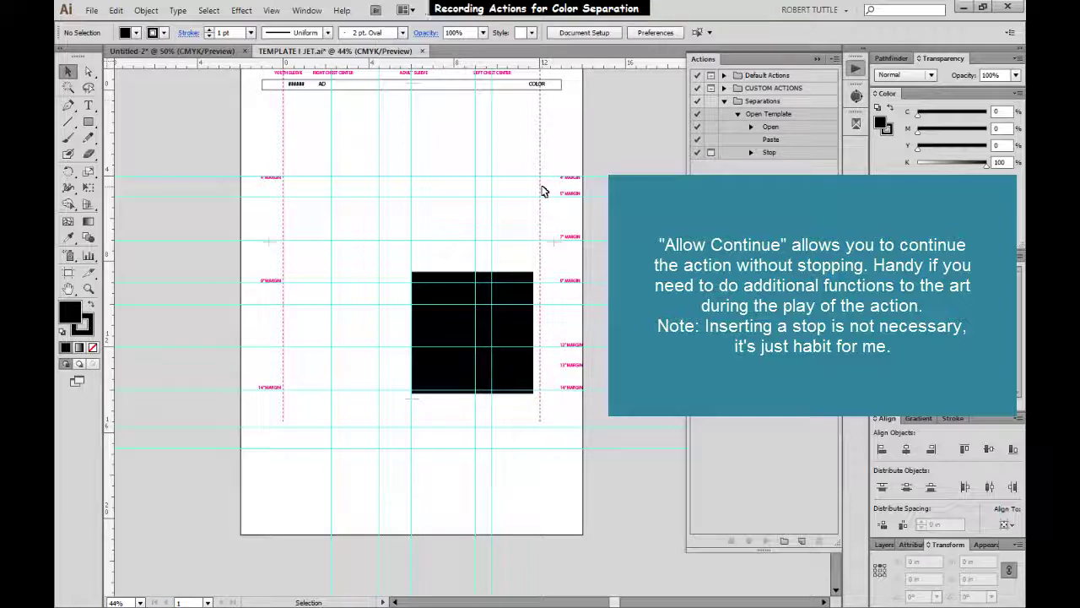
- Close TEMPLATE I JET.ai without saving, collapse Open Template, and select the Separations set
left_click(423, 51)
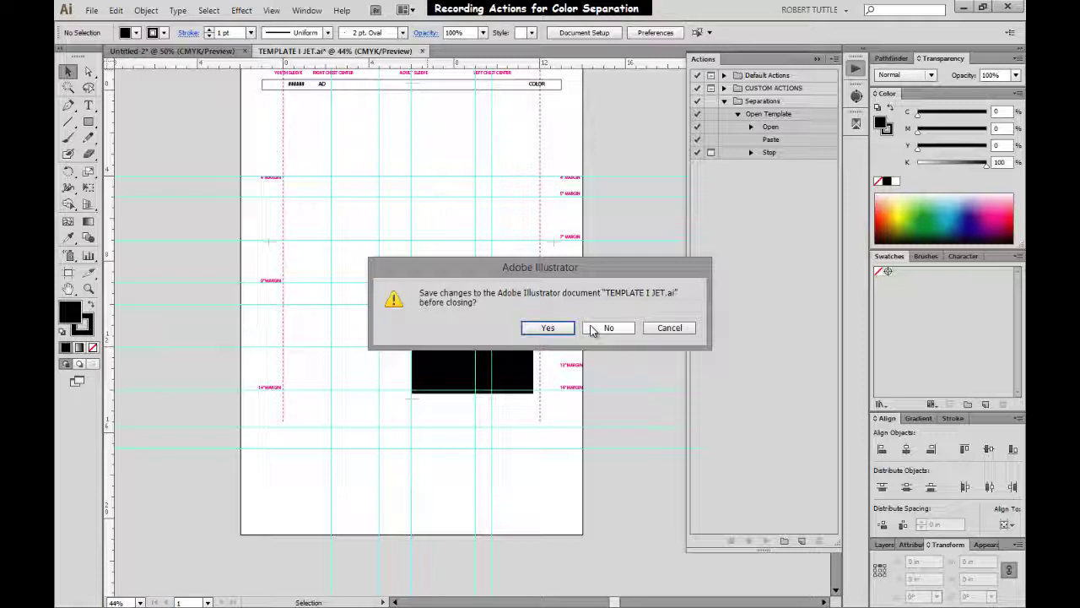
left_click(592, 328)
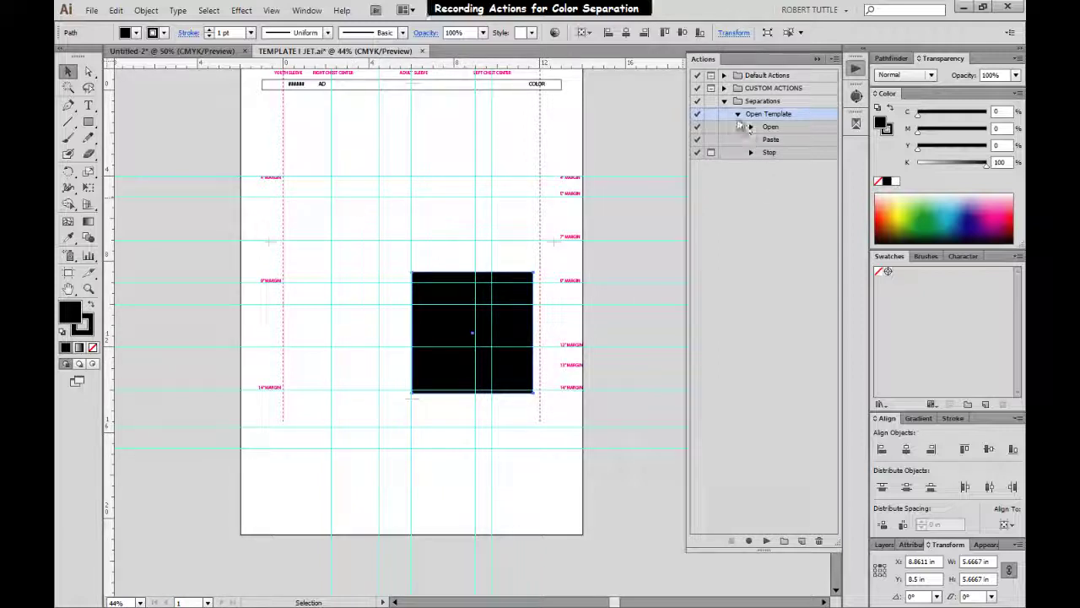
left_click(737, 115)
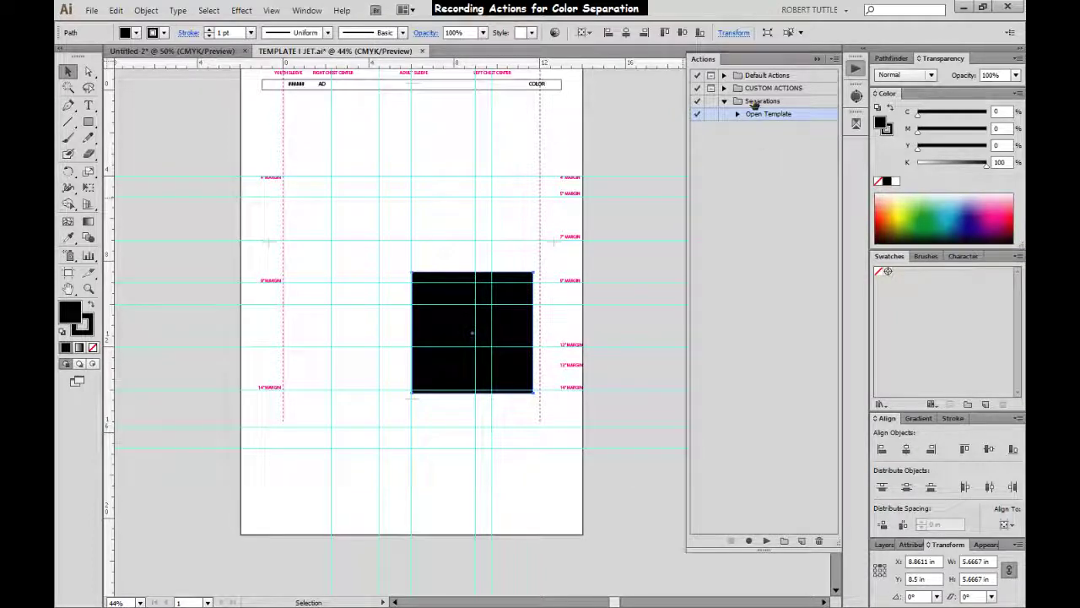
left_click(755, 102)
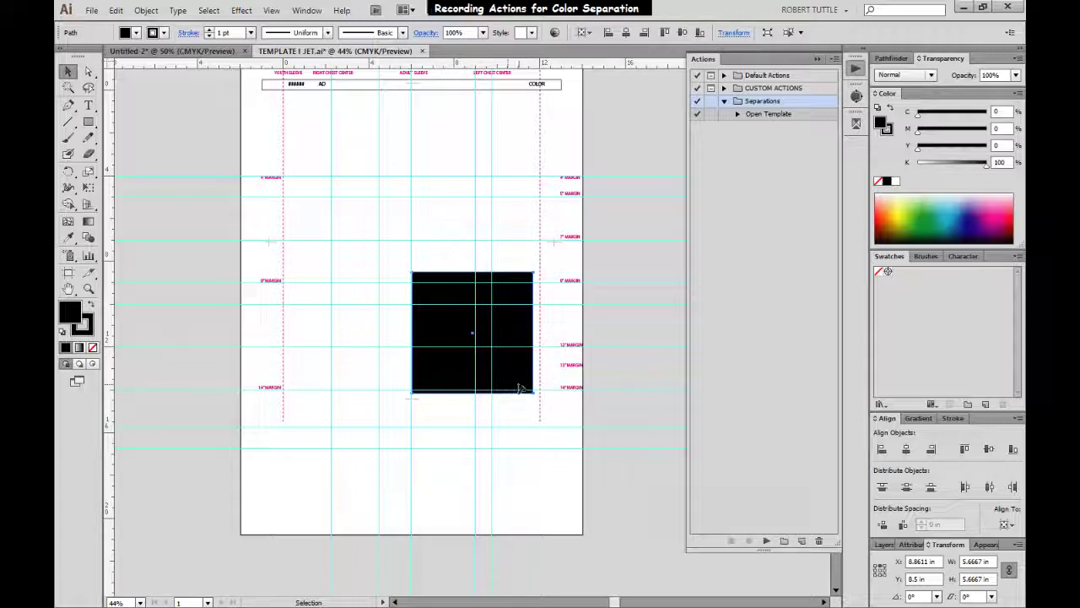
- Start a new action named 'Size 12in Wide' with the shortcut Shift+F7
left_click(834, 60)
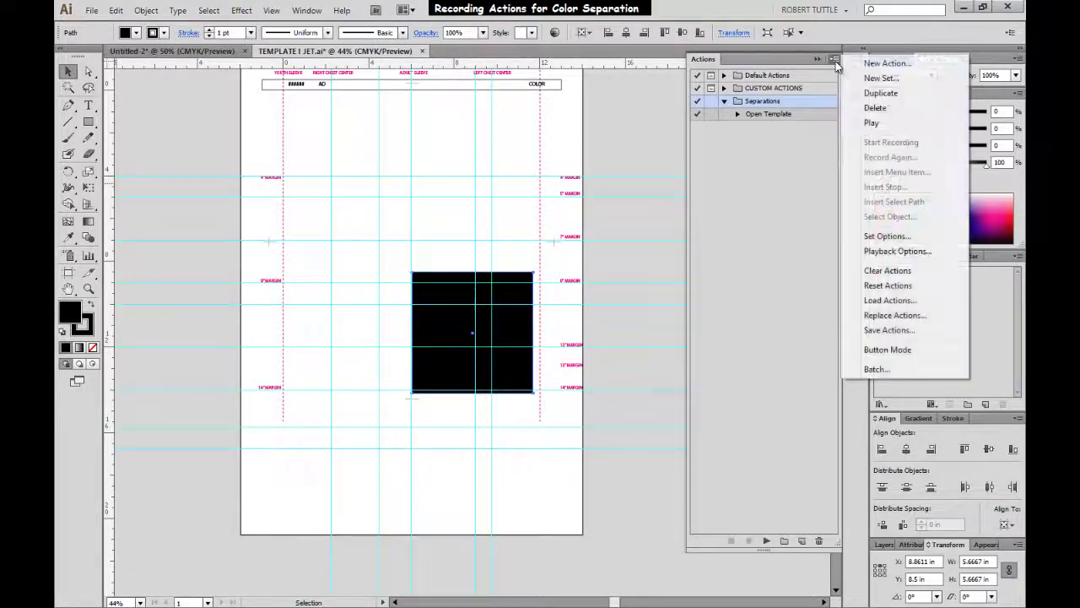
left_click(848, 65)
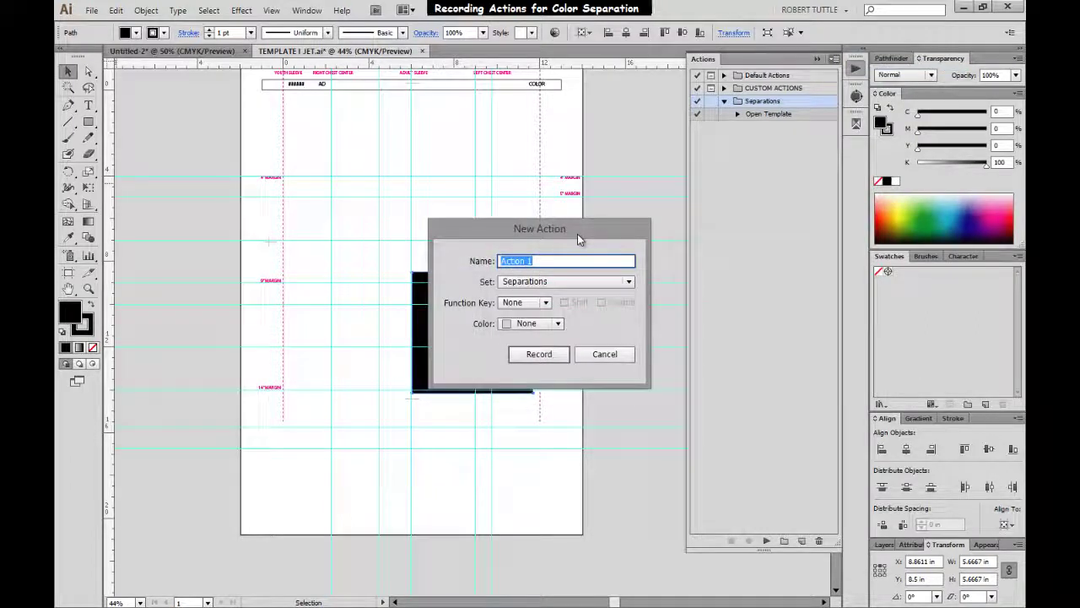
type("Size 12in Wide")
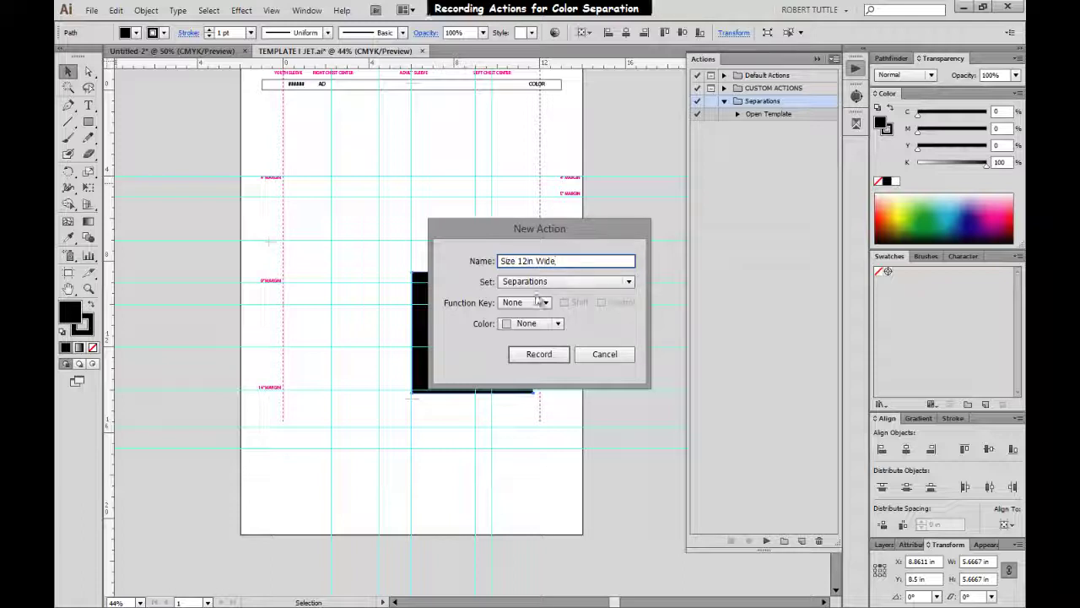
left_click(545, 302)
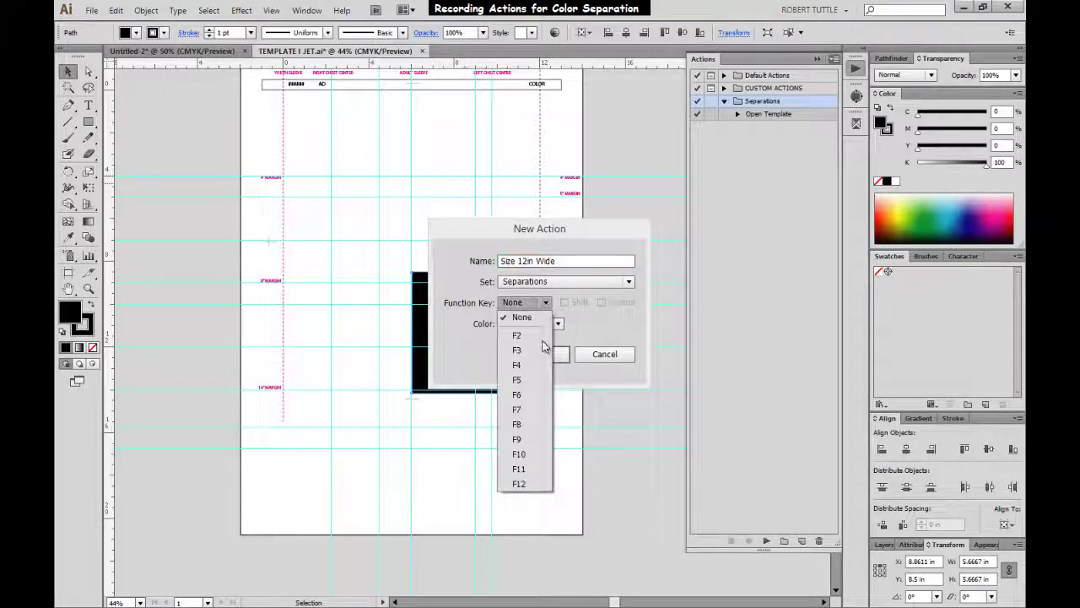
left_click(540, 409)
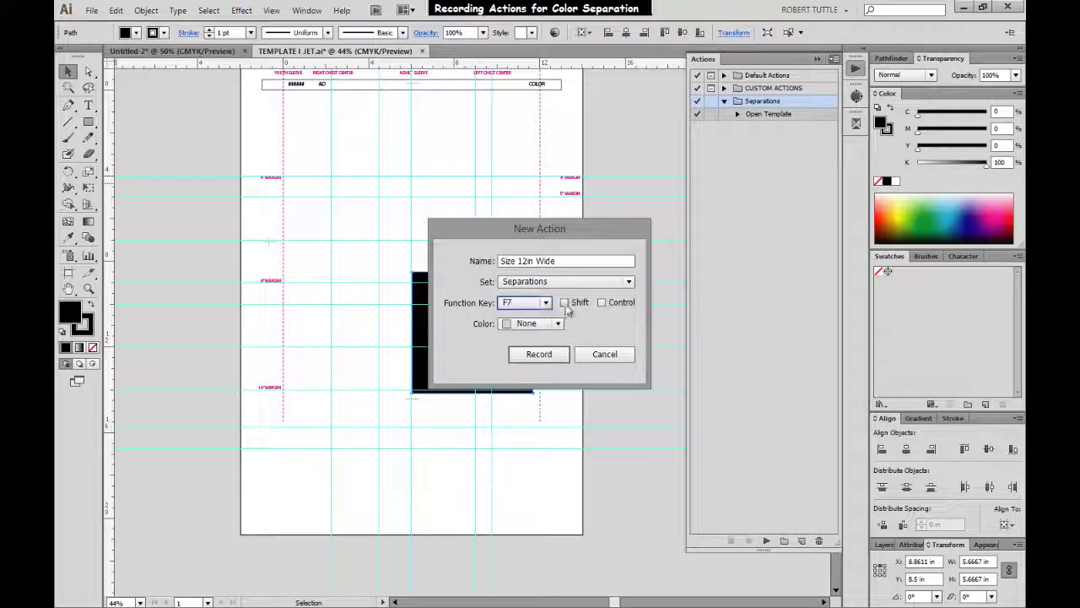
left_click(565, 302)
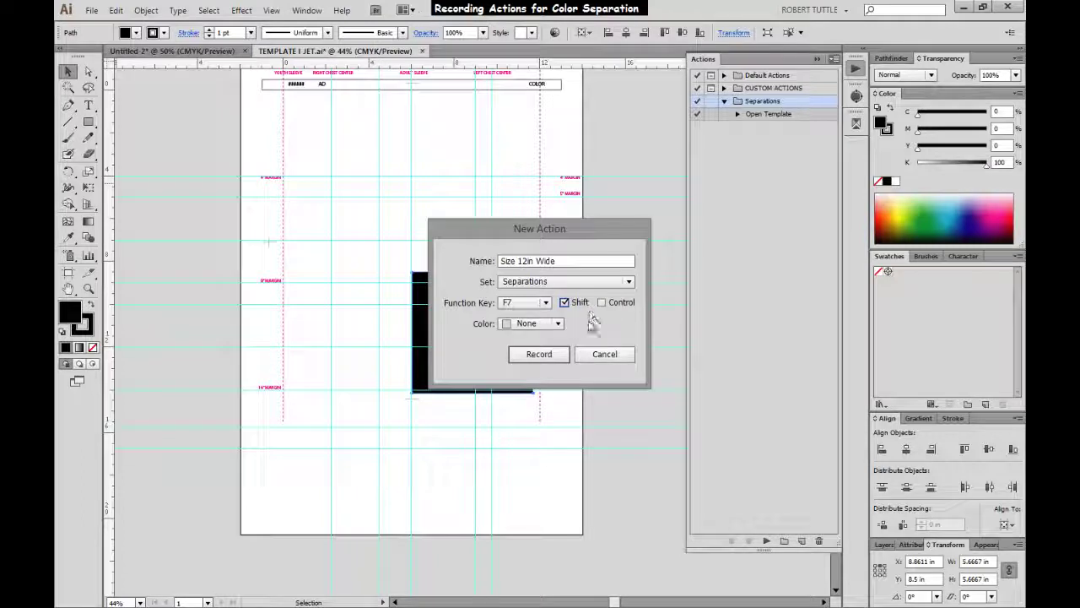
- Record positioning the rectangle at X 6 in, Y 0 in with a proportional 12 in width
left_click(541, 355)
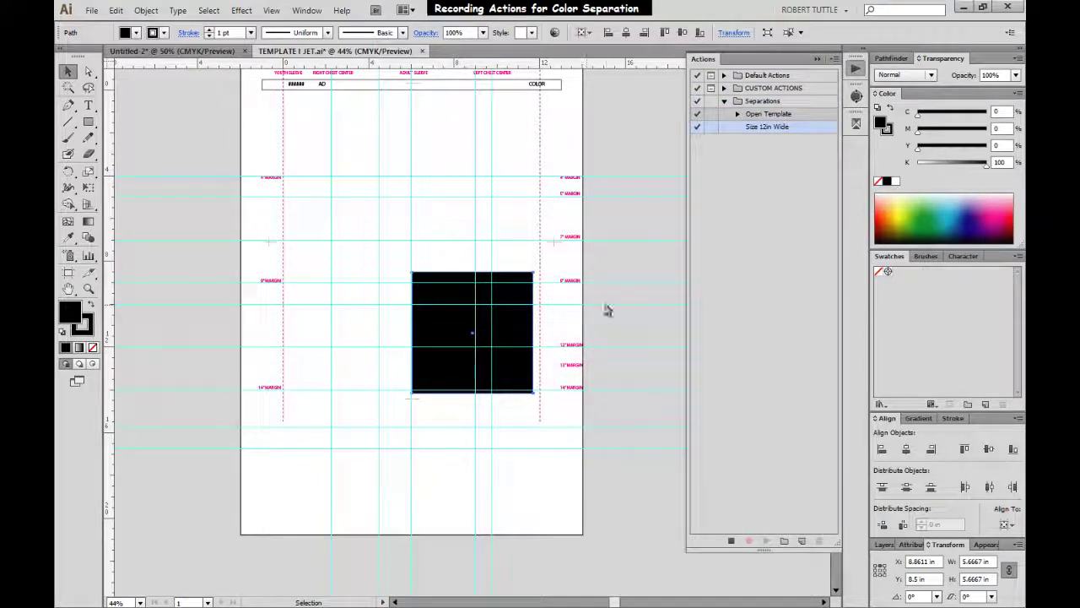
left_click_drag(394, 237, 572, 424)
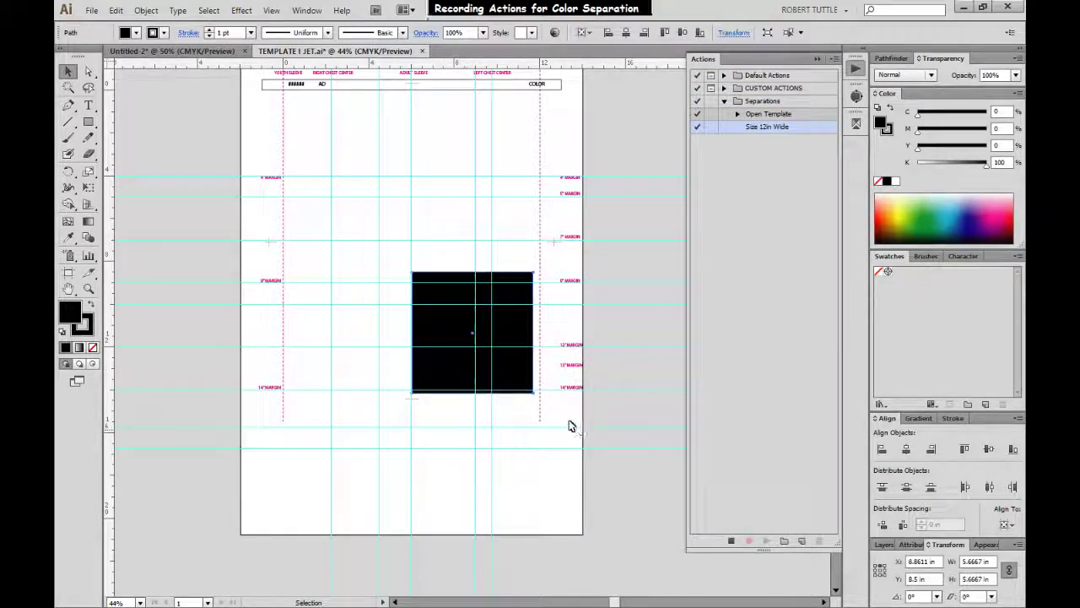
left_click(1008, 572)
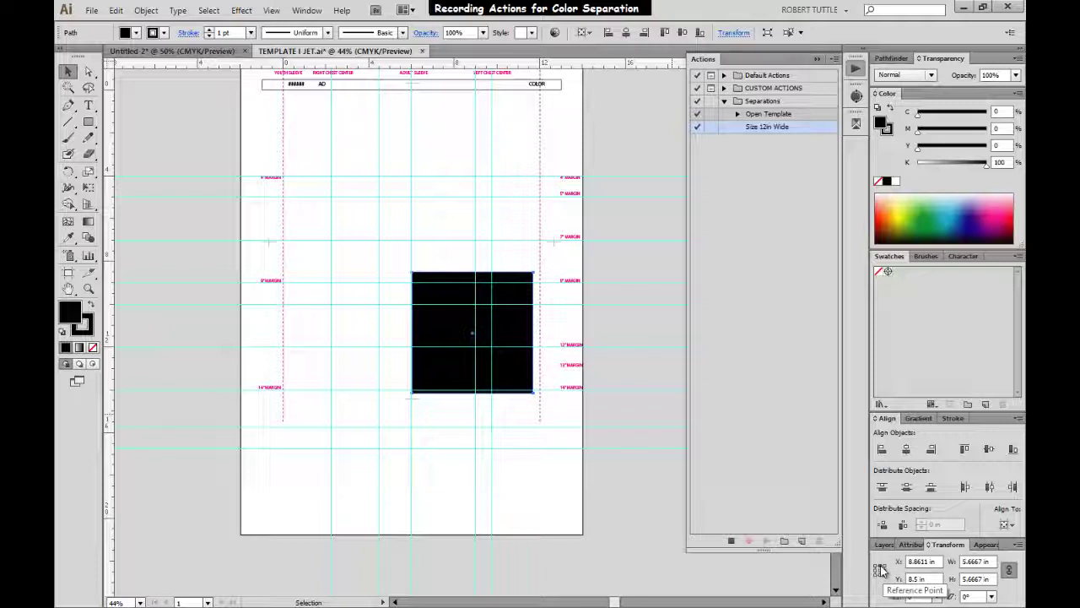
double_click(927, 561)
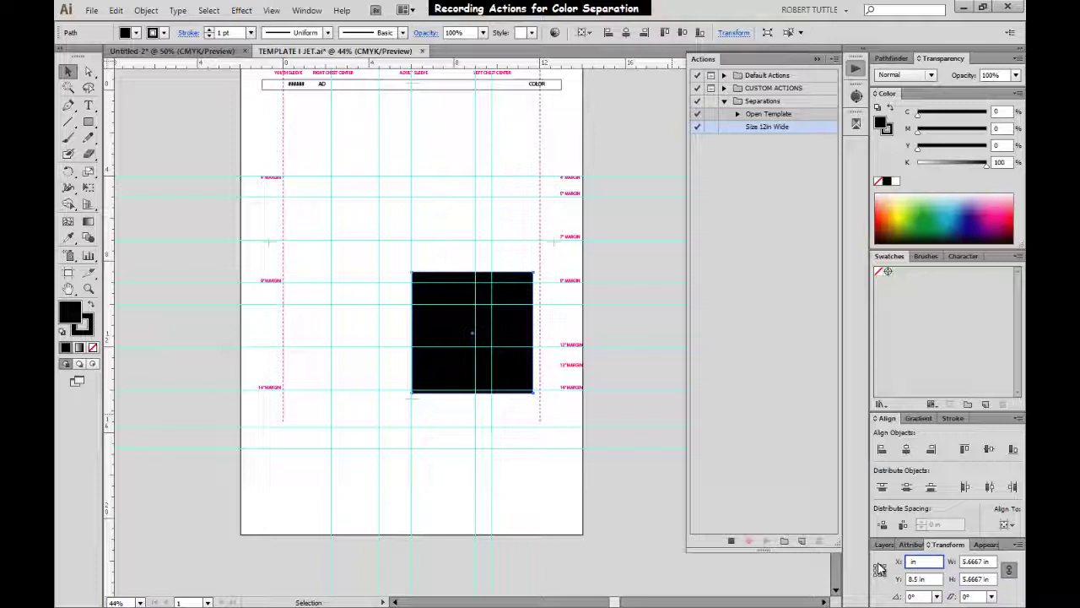
type("6")
key("Tab")
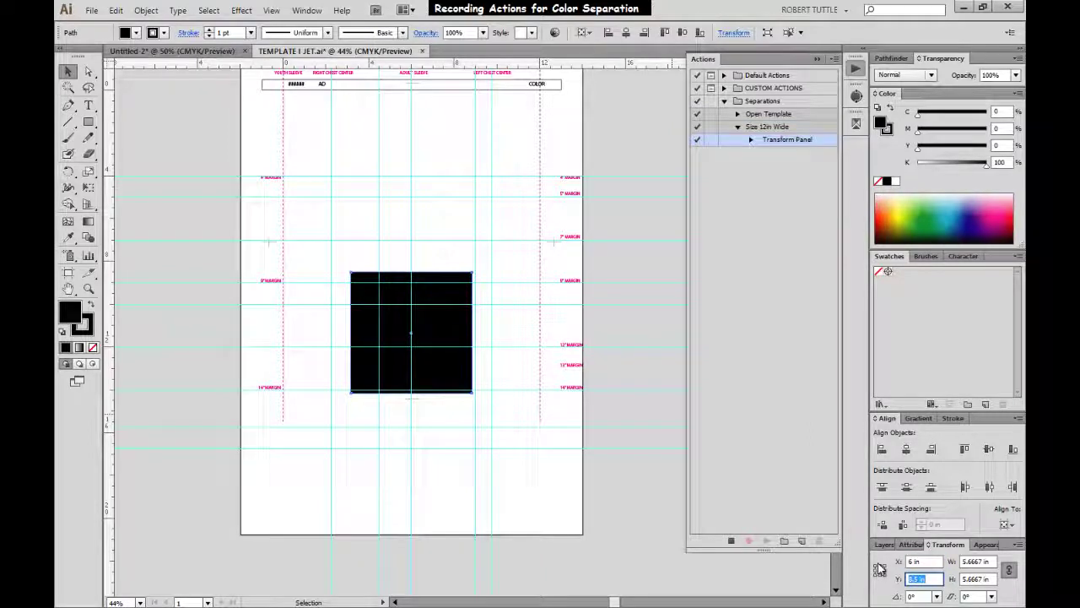
key("Tab")
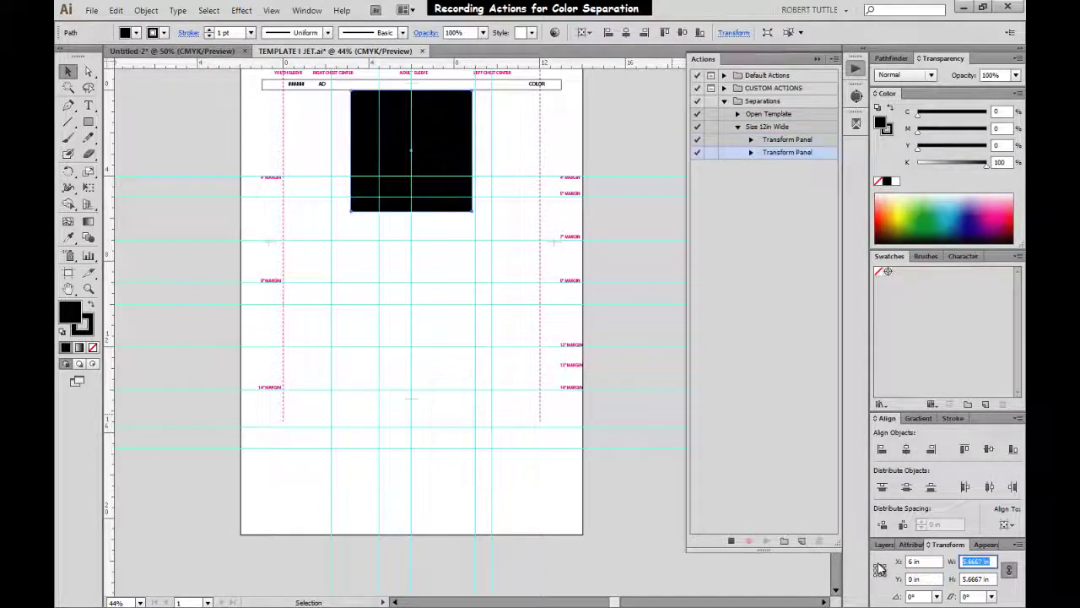
type("12")
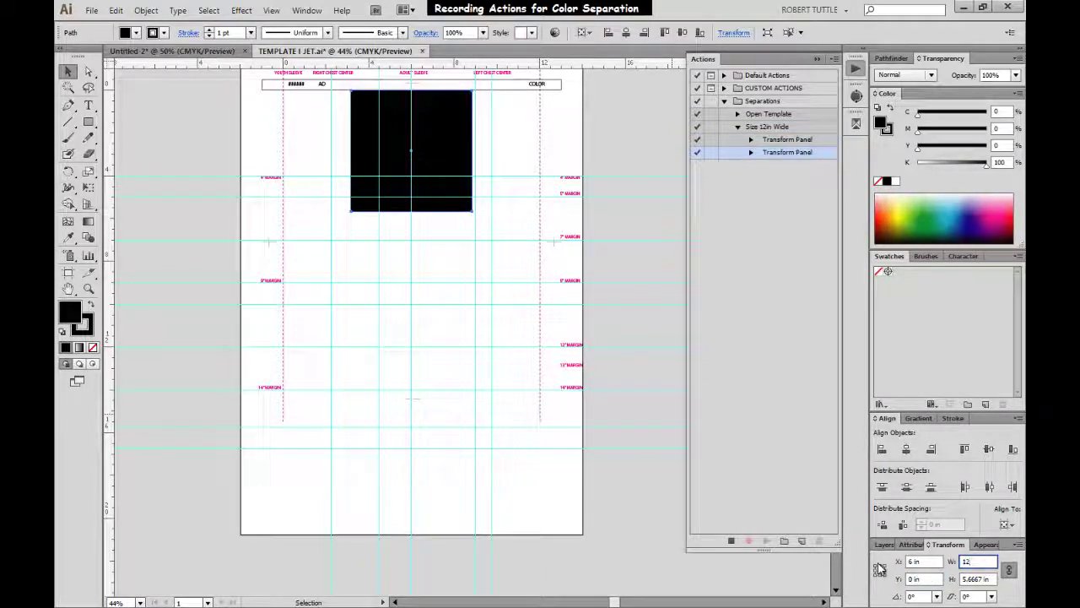
key("Tab")
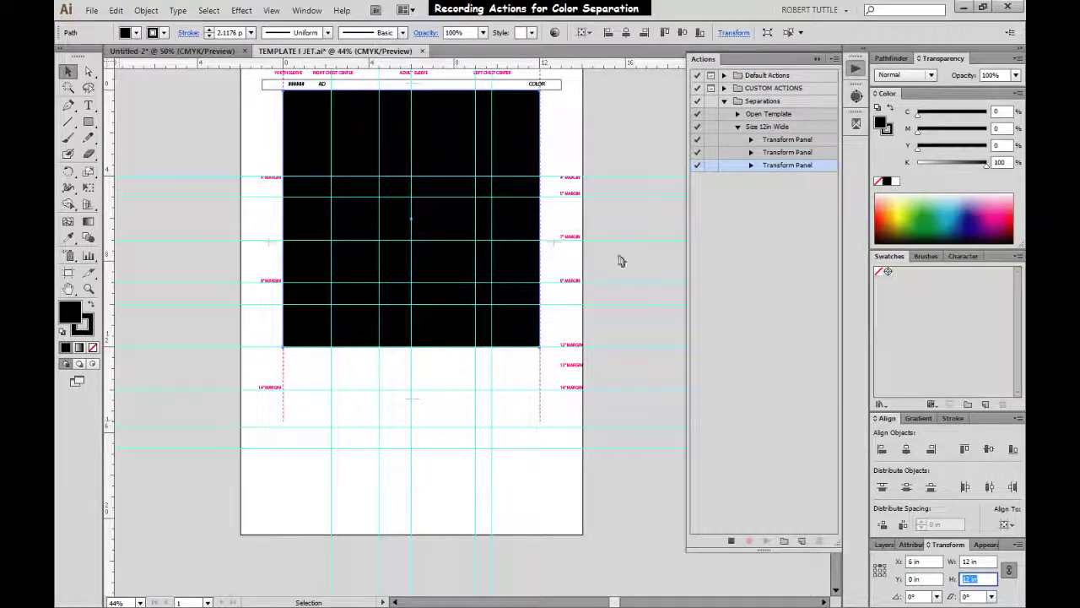
- Stop recording Size 12in Wide and append a Stop step with Allow Continue checked
left_click(733, 540)
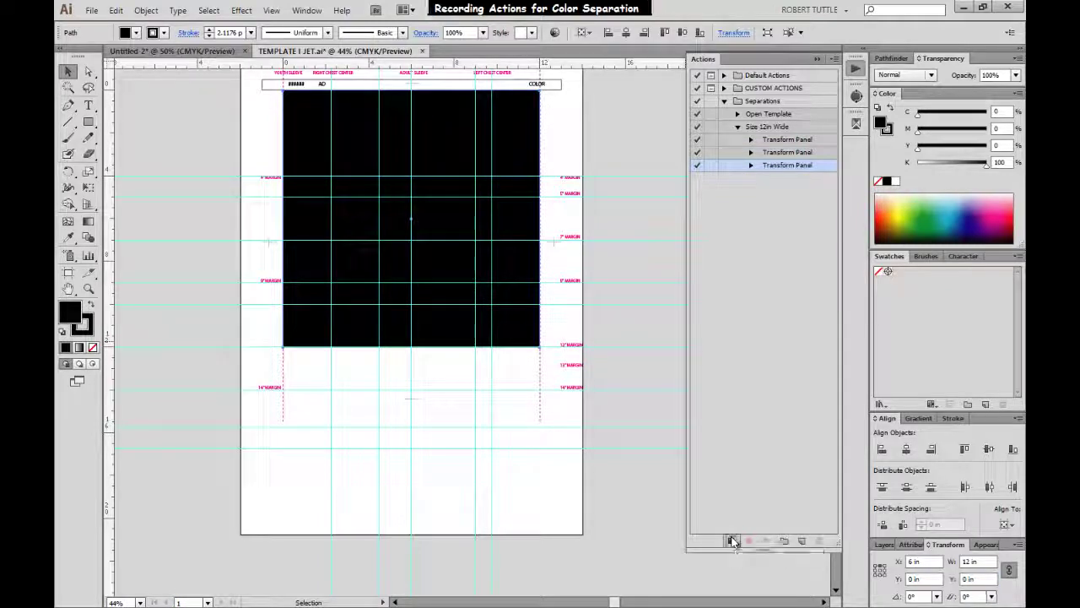
left_click(833, 64)
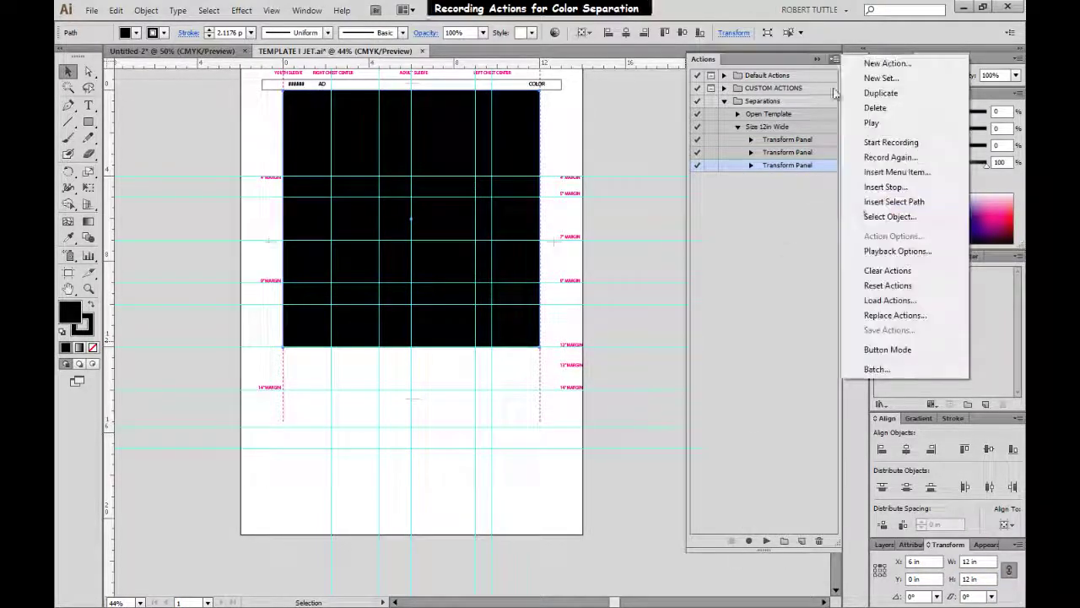
left_click(870, 187)
left_click(352, 350)
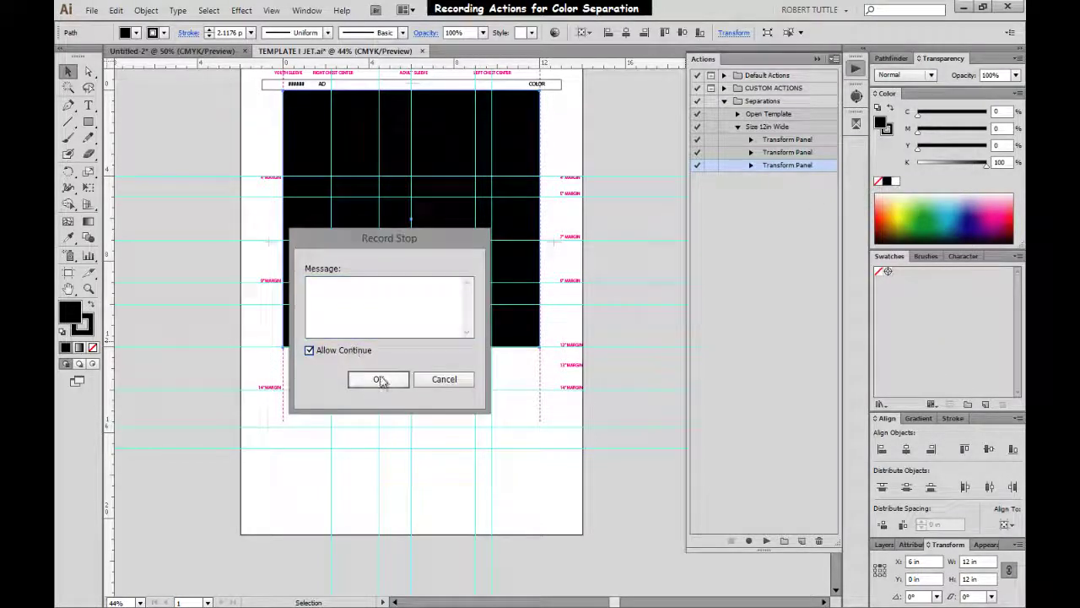
left_click(379, 380)
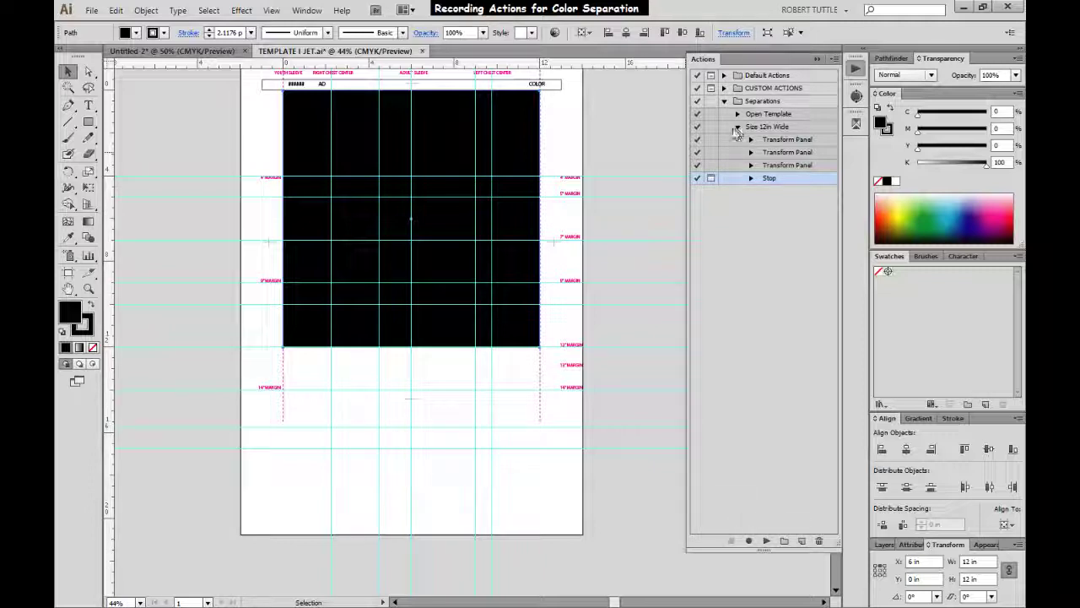
left_click(616, 232)
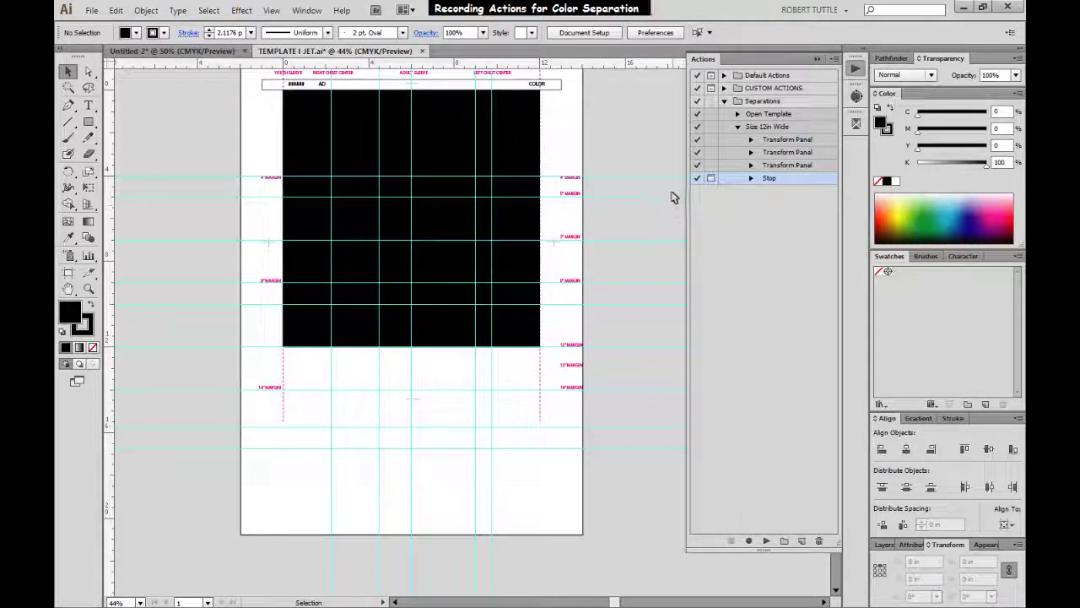
- Shrink the black rectangle to about half size and run Size 12in Wide on it with F2
left_click_drag(254, 108, 518, 406)
key("s")
mouse_move(576, 358)
left_mouse_down()
mouse_move(548, 282)
mouse_move(486, 282)
mouse_move(565, 358)
left_mouse_up()
key("v")
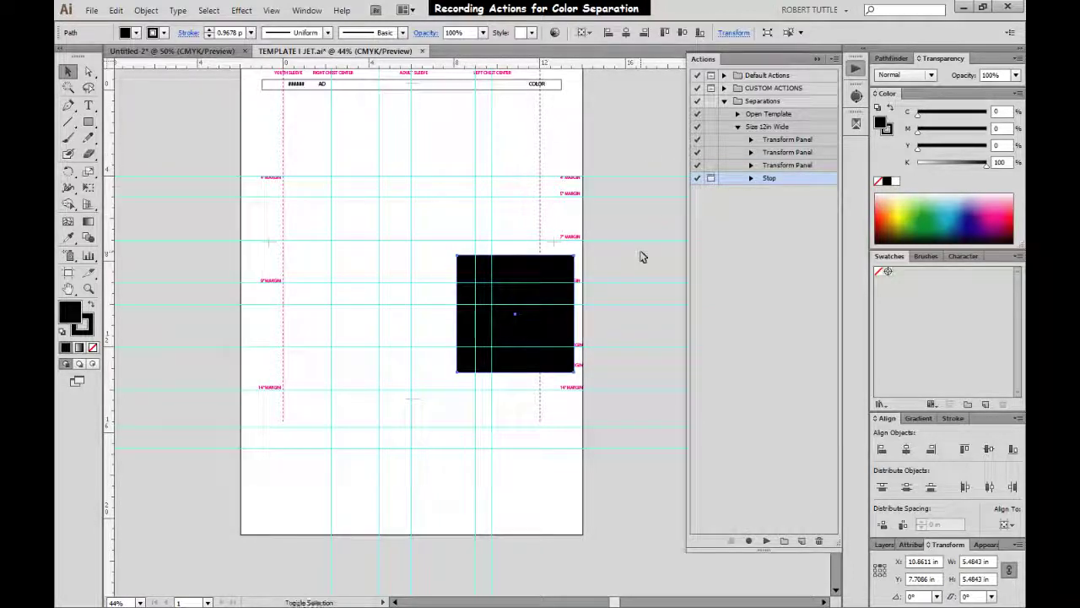
key("F2")
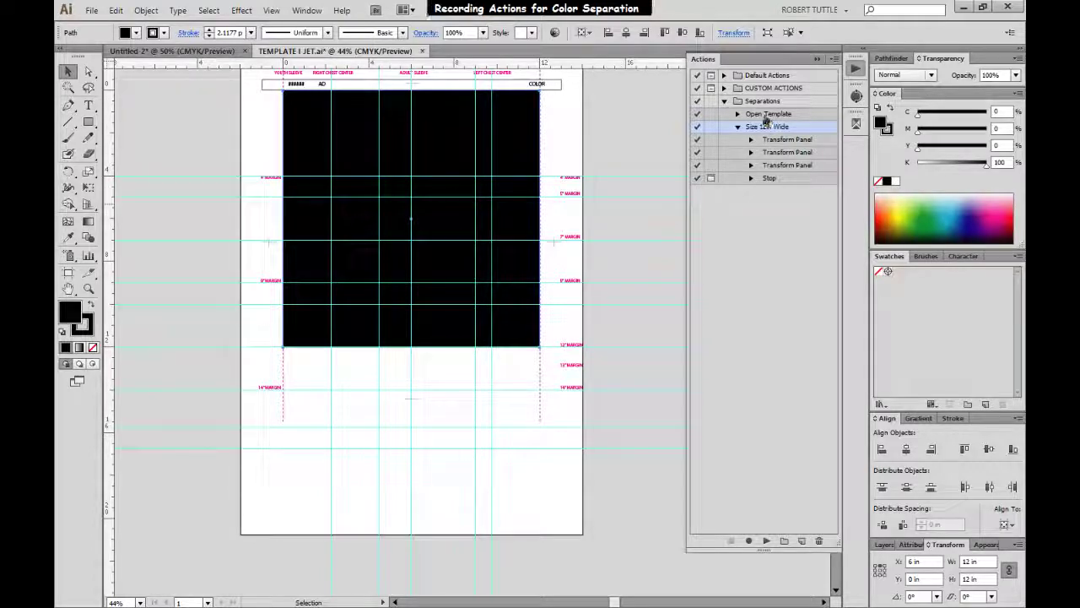
- Collapse the Size 12in Wide action, scale the square smaller, and move it down and right
left_click(738, 127)
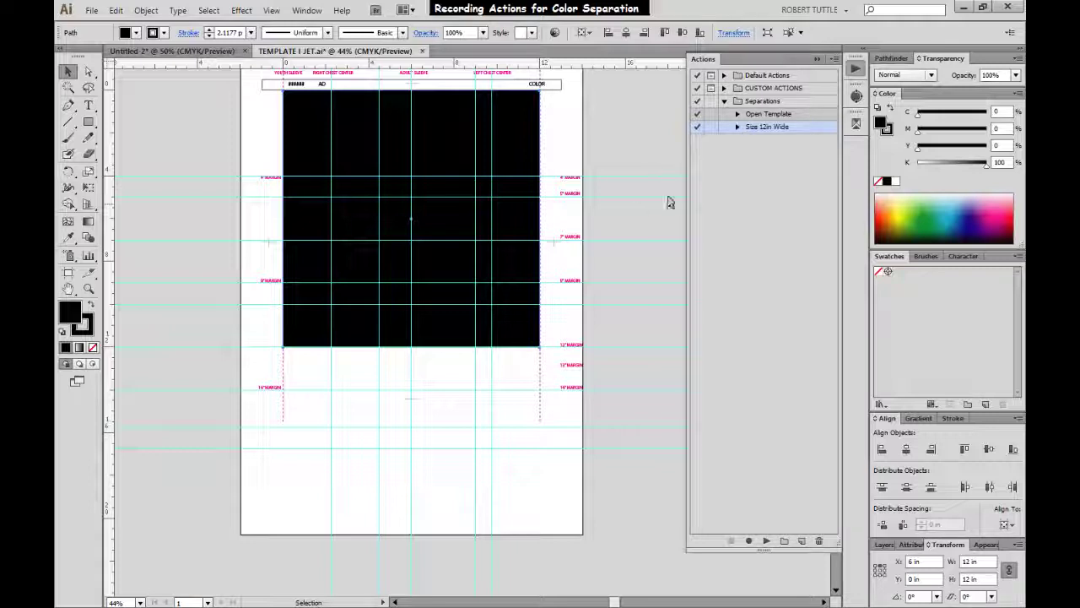
key("s")
left_click_drag(512, 270, 576, 321)
key("v")
left_click(574, 320)
left_click_drag(504, 321, 555, 346)
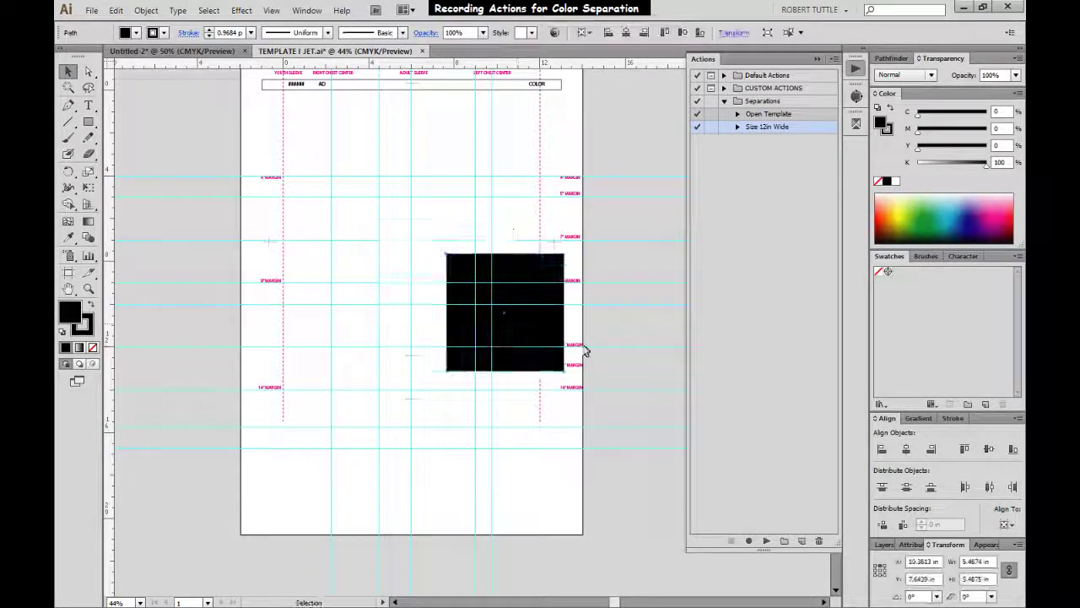
- Squeeze the square into a narrow upright rectangle with Free Transform
key("s")
key("e")
left_click_drag(566, 313, 417, 228)
key("v")
left_click(533, 317)
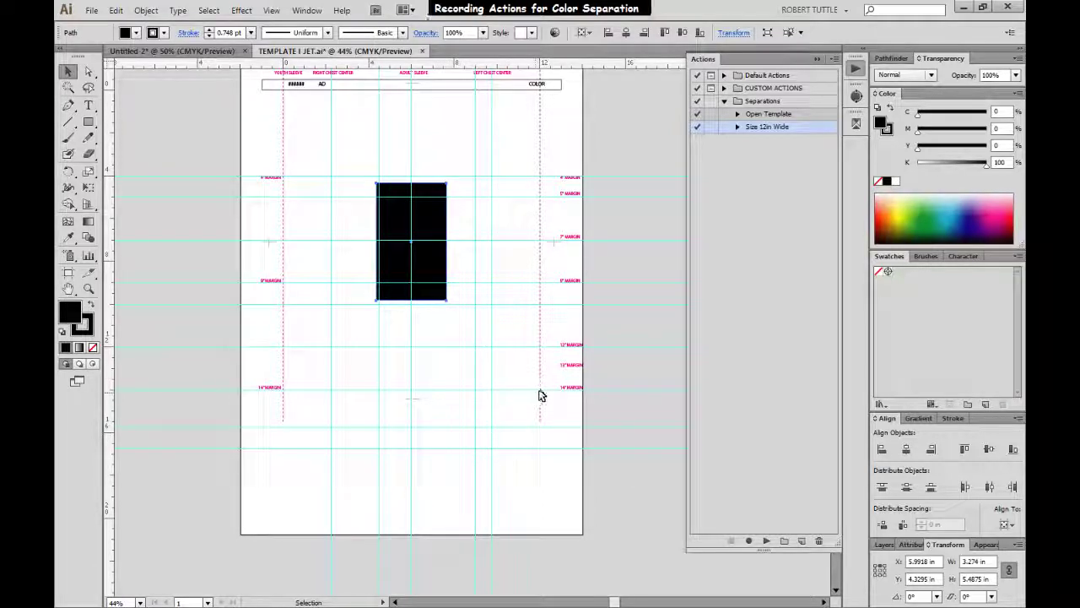
- Add a new action 'Size 14in Tall' to the Separations set with shortcut F6 and begin recording
left_click(610, 248)
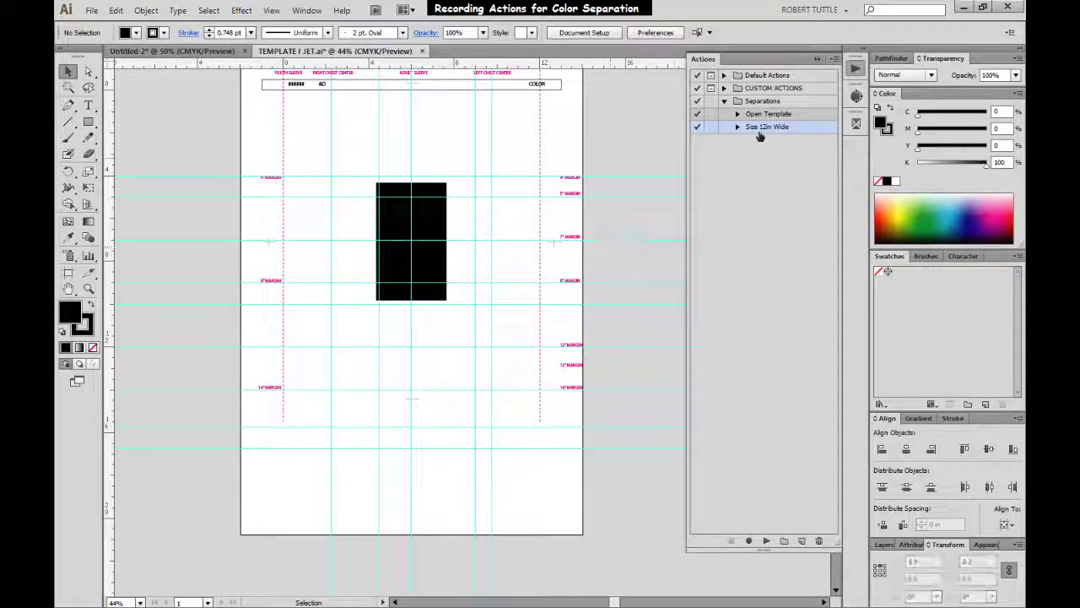
left_click(768, 101)
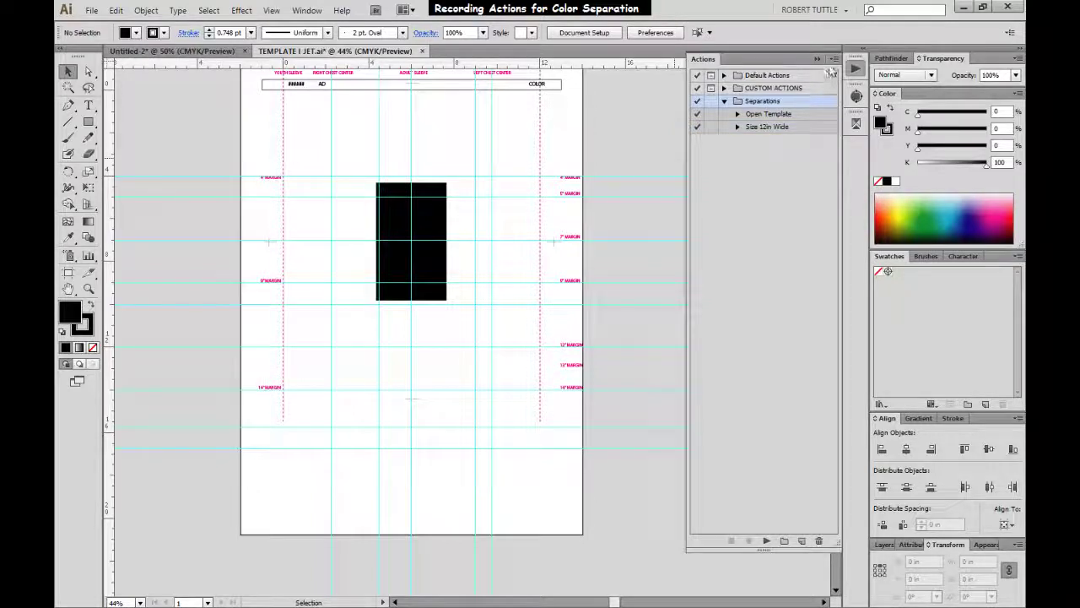
left_click(834, 60)
left_click(869, 63)
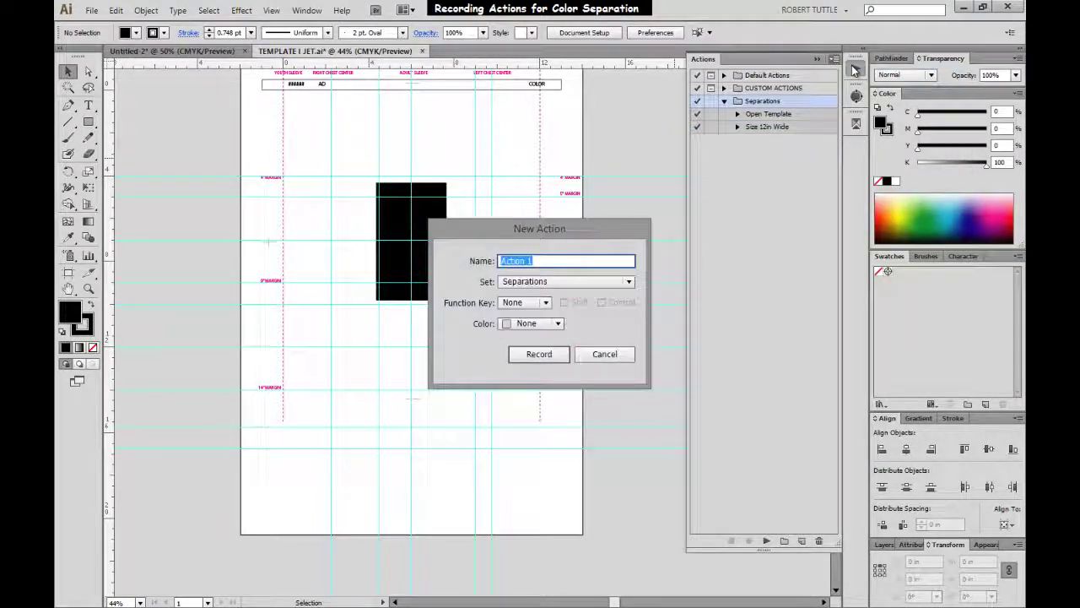
type("Size 14in Tall")
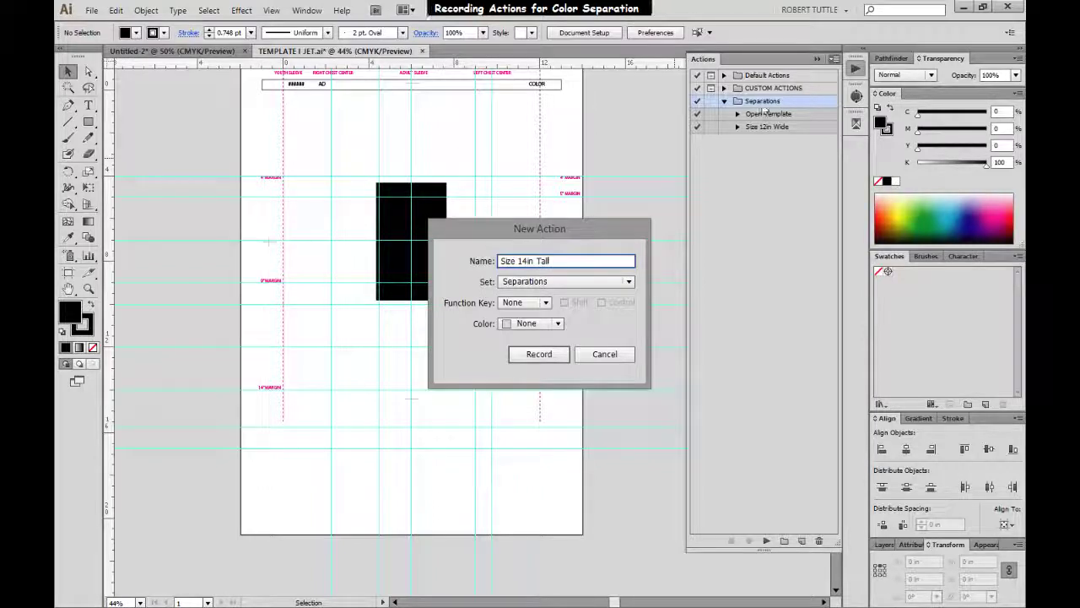
left_click(545, 303)
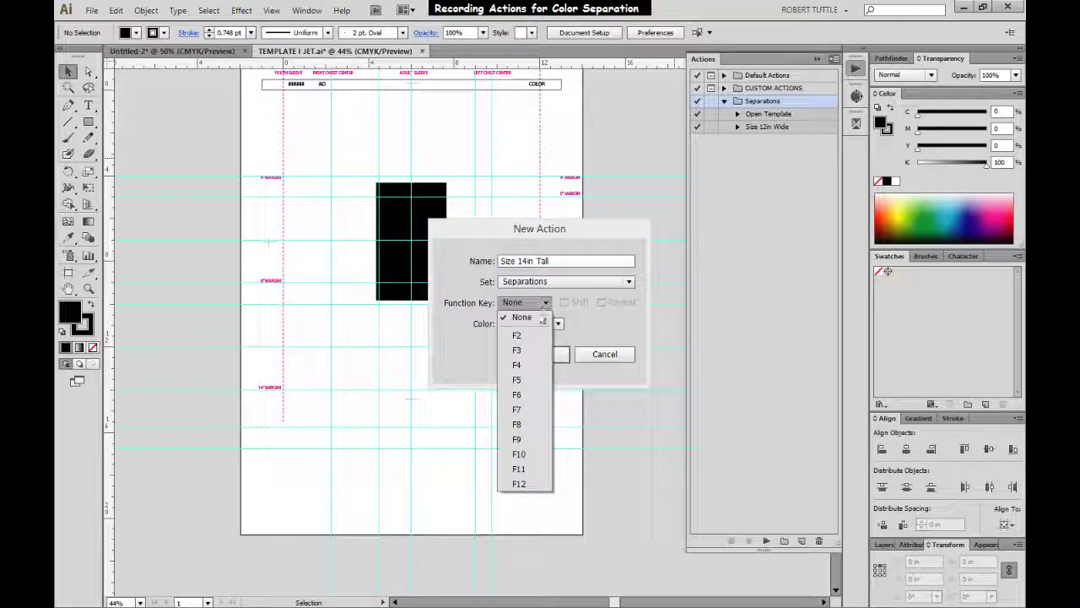
left_click(529, 396)
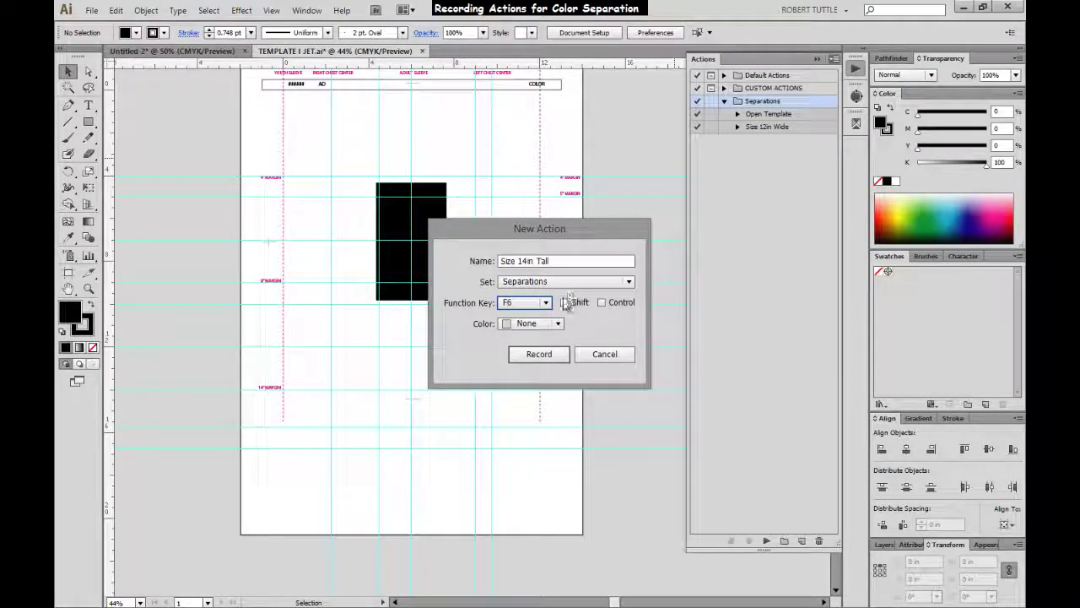
left_click(546, 354)
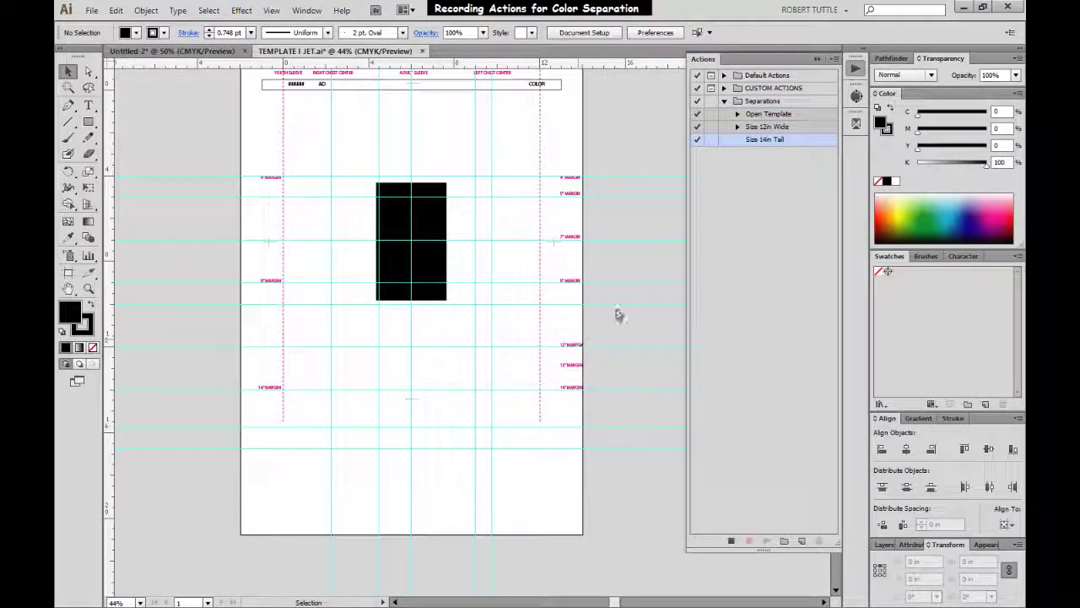
- Set the selected rectangle to X 6 in, Y 0 in, keep width 3.274 in, and height 14 in
left_click(388, 247)
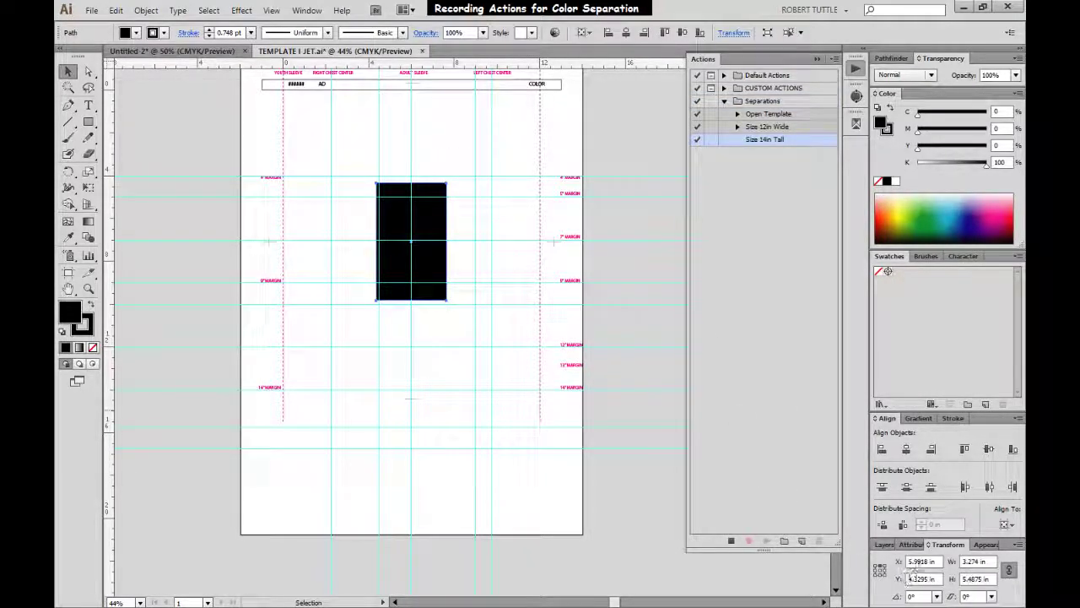
left_click(921, 561)
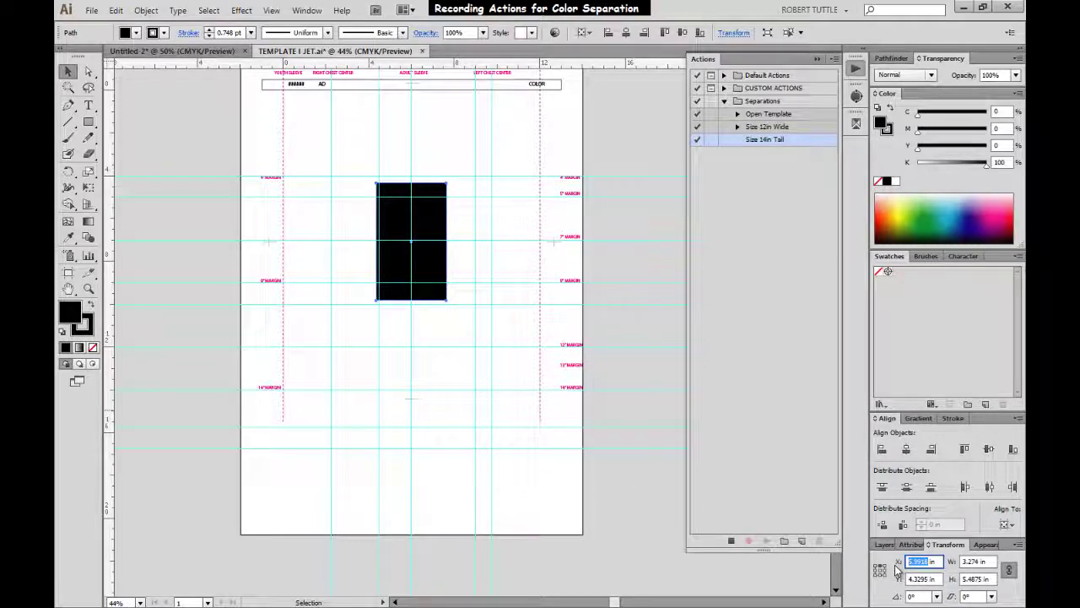
type("6 in")
key("Tab")
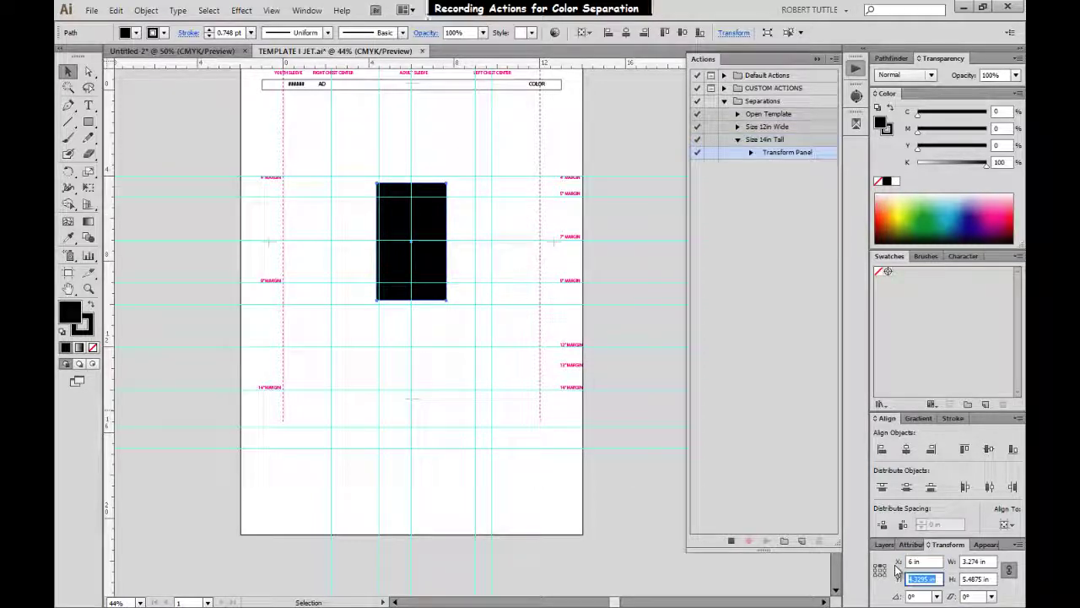
type("0")
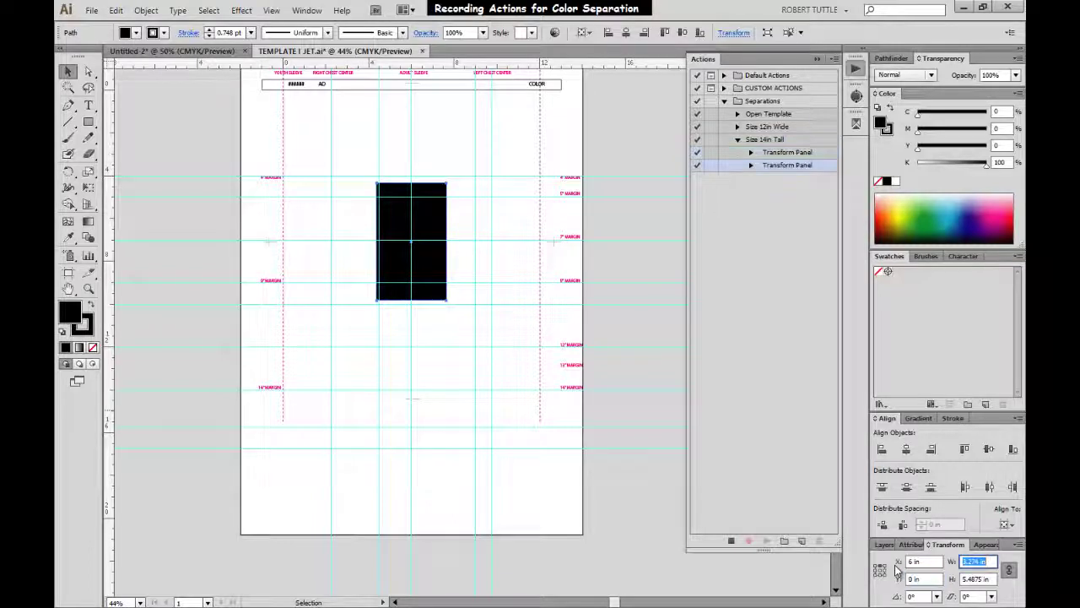
key("Tab")
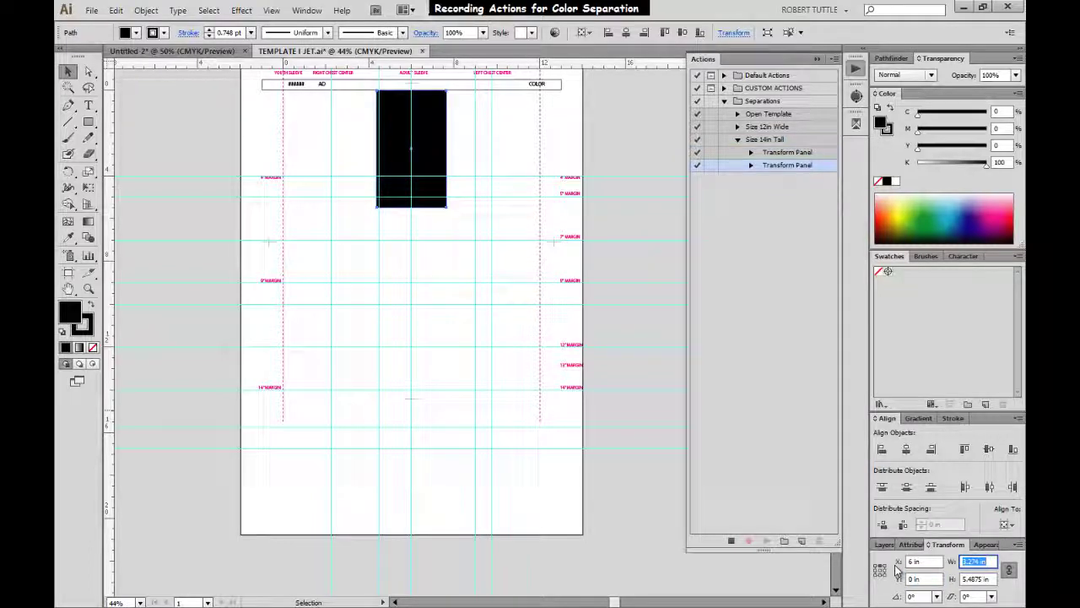
key("Tab")
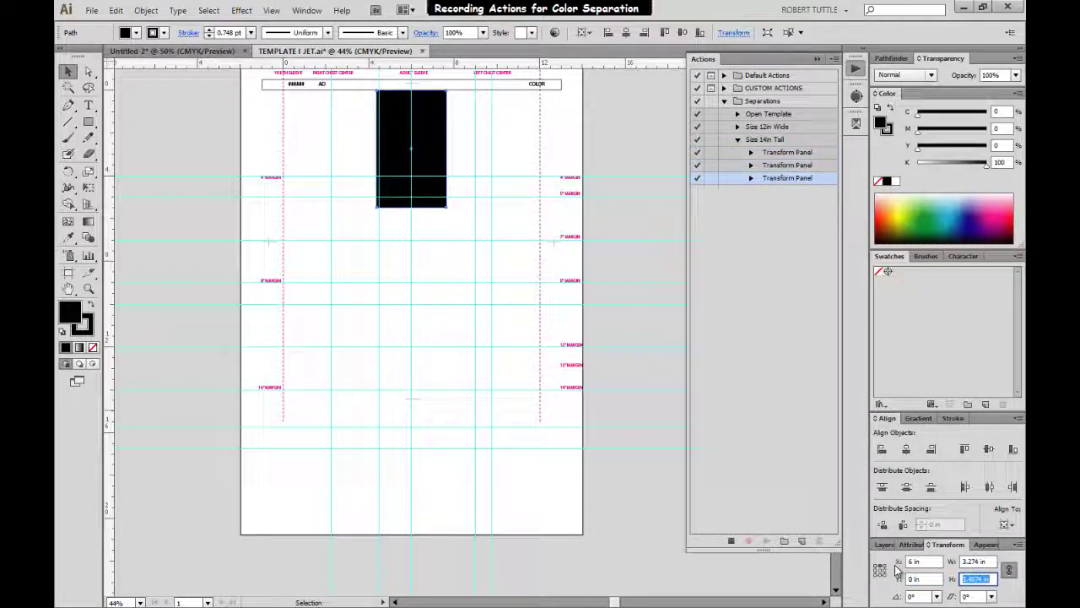
type("14")
key("Tab")
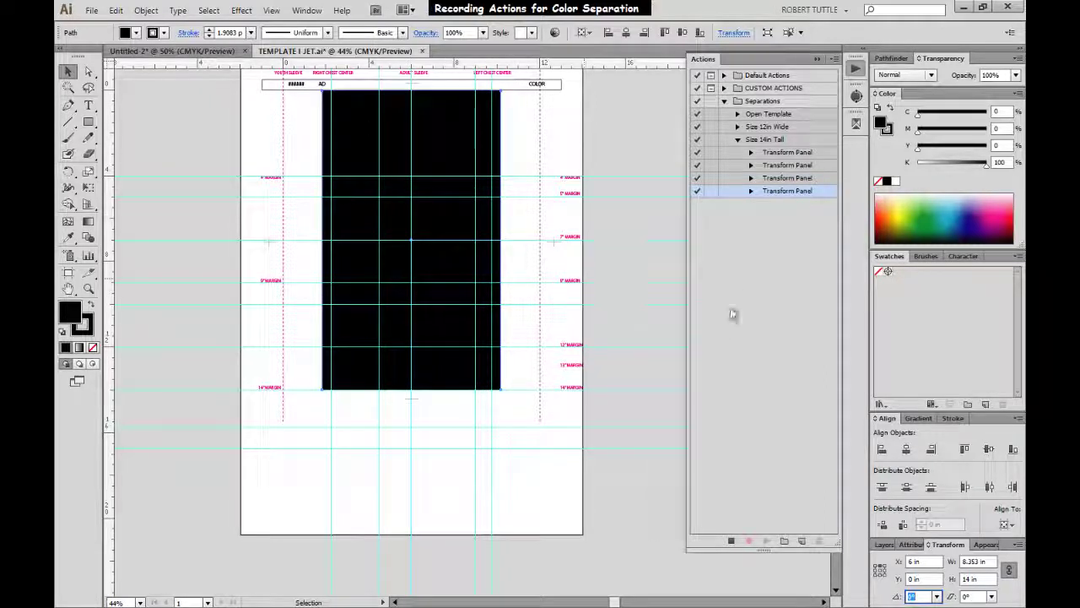
- Stop recording Size 14in Tall and append a Stop step with Allow Continue checked
left_click(731, 540)
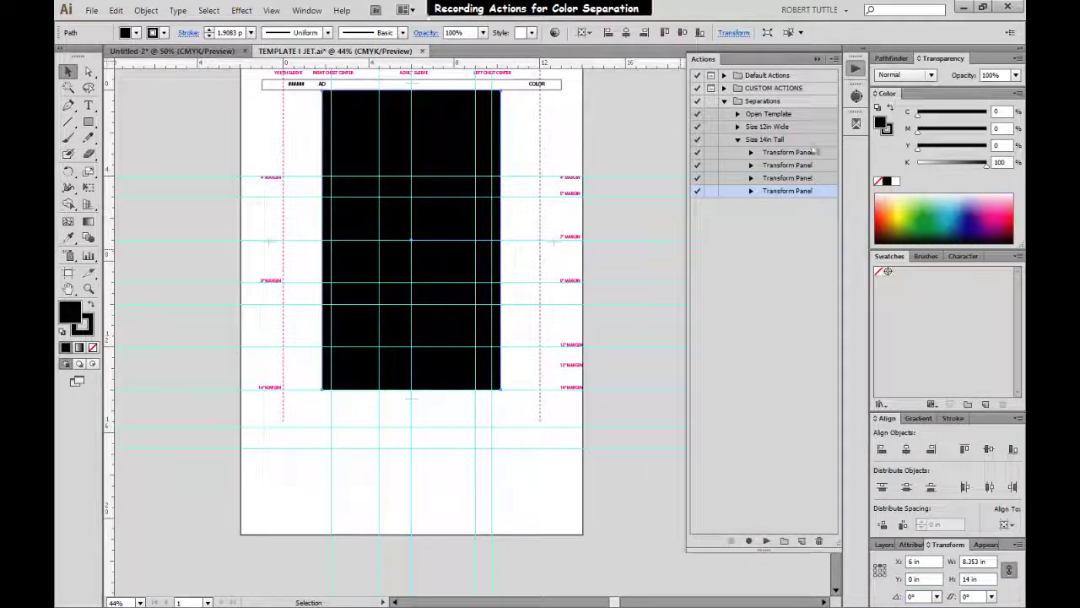
left_click(833, 60)
left_click(861, 186)
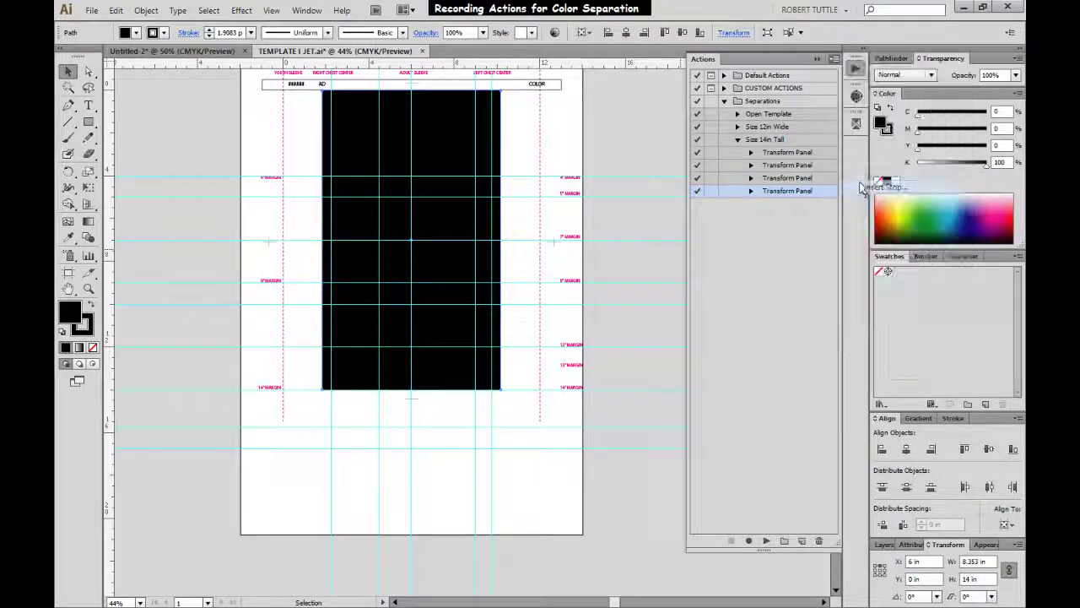
left_click(311, 351)
left_click(379, 381)
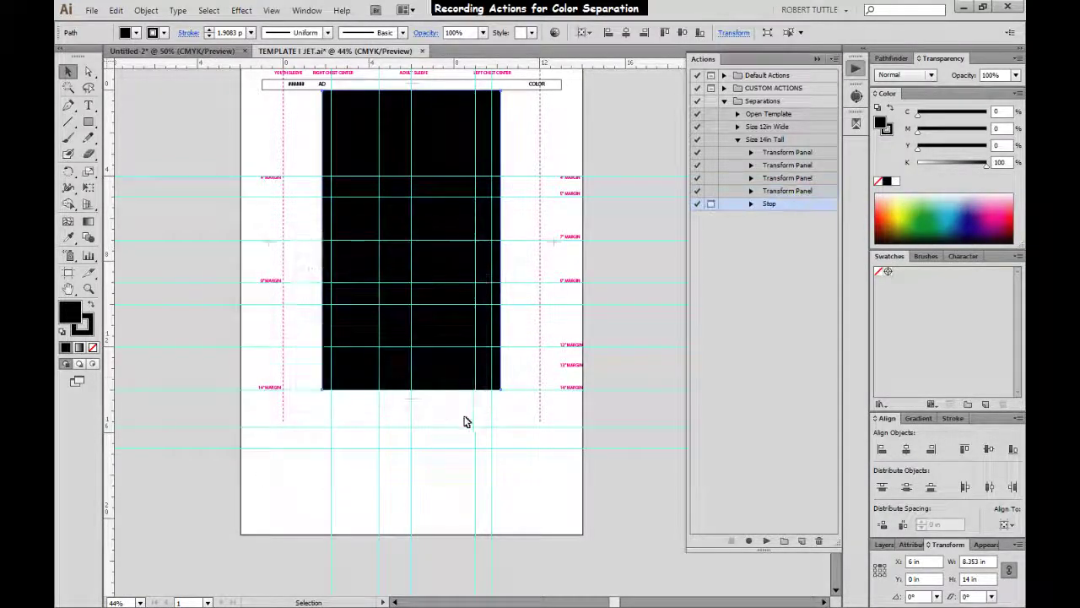
left_click(572, 345)
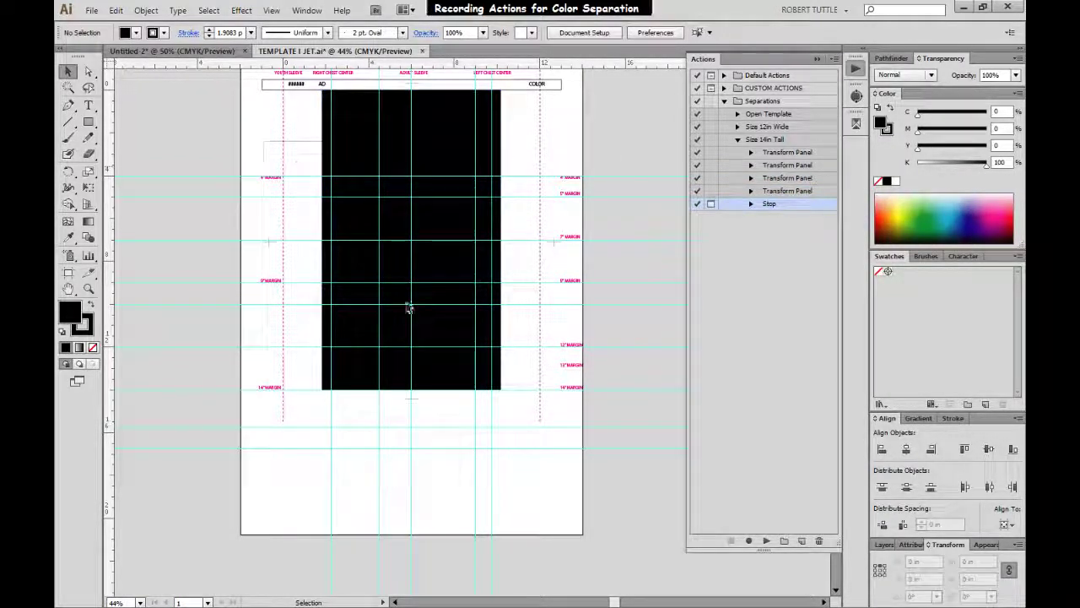
- Shrink the rectangle, replay Size 14in Tall to restore its 14 in height, and collapse the action
left_click(448, 358)
key("s")
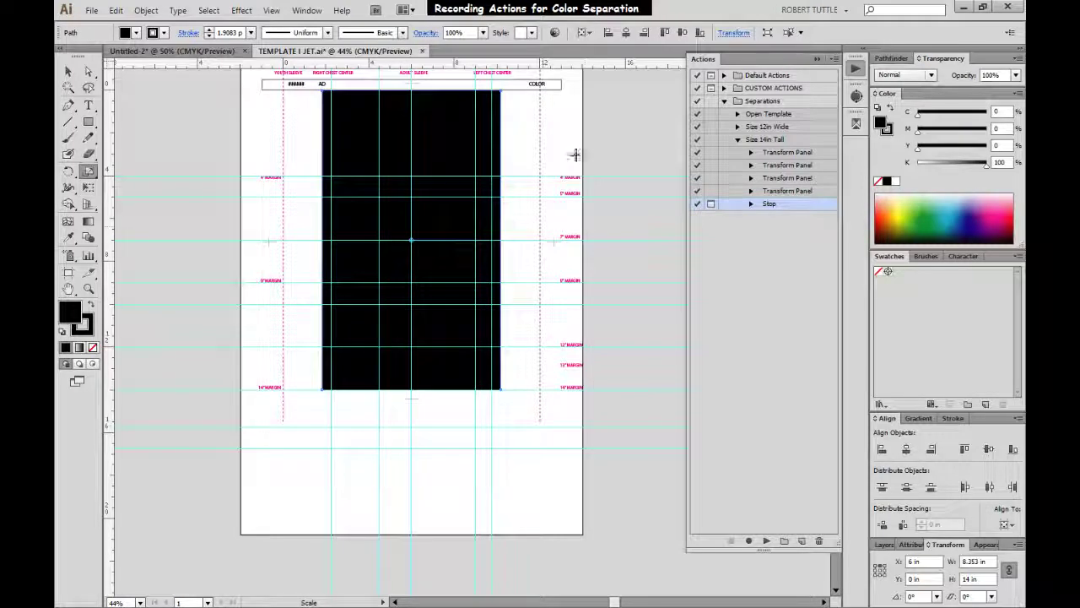
left_click_drag(573, 167, 536, 355)
key("v")
left_click(589, 358)
left_click_drag(396, 224, 637, 451)
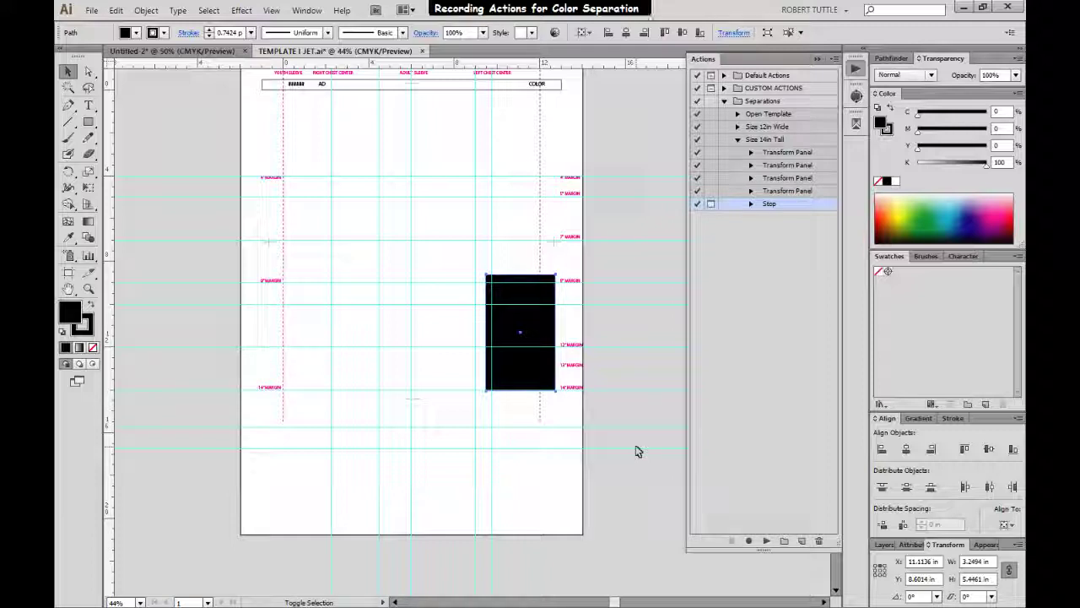
key("F3")
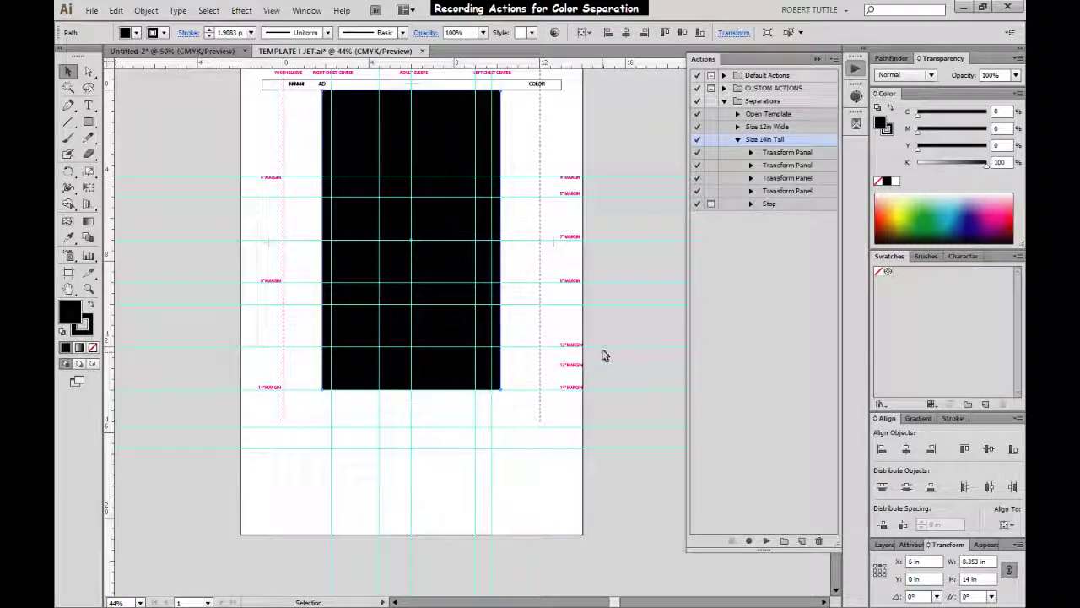
left_click(613, 304)
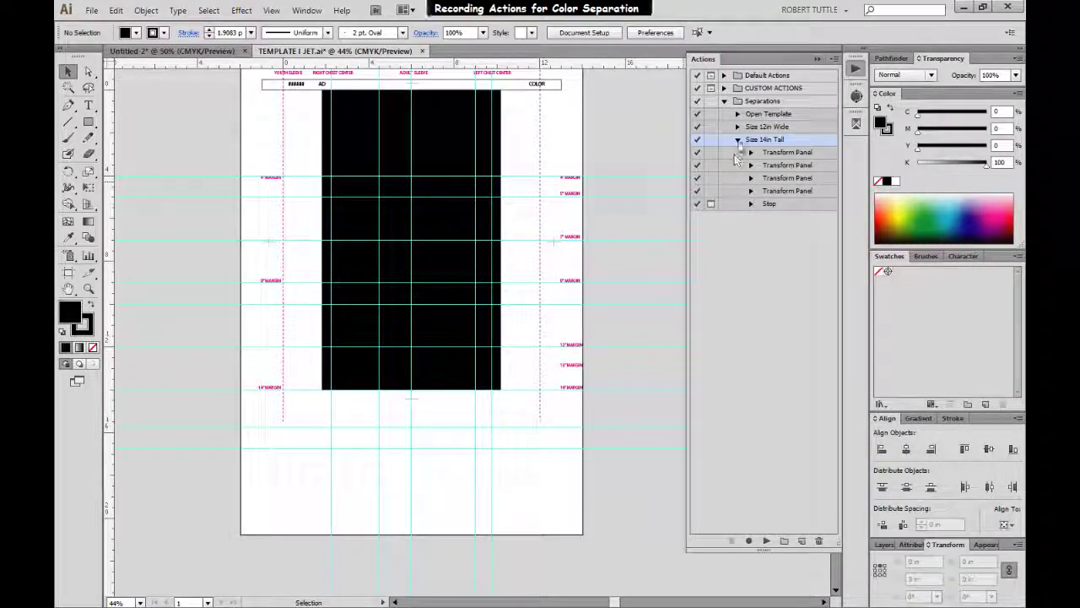
left_click(737, 140)
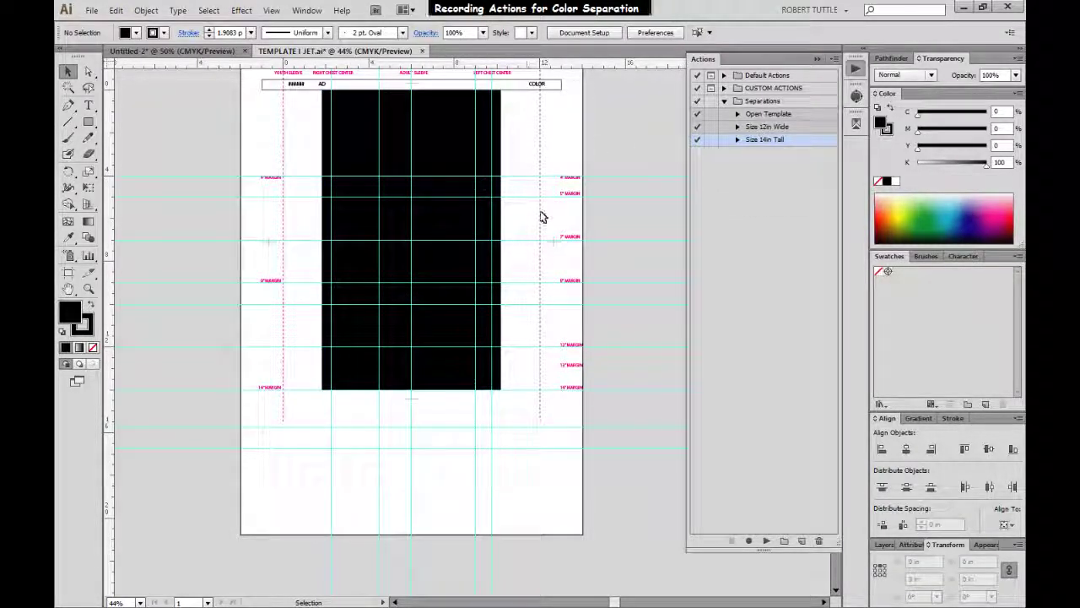